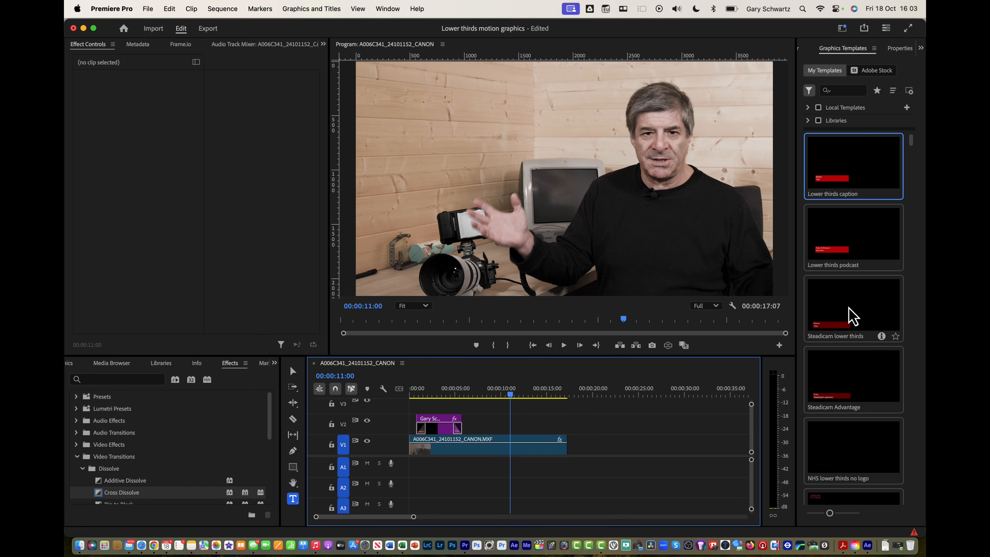
Place the Lower thirds caption template on track V2 at about 10 seconds and replace its Name text with the speaker's first name
left_click_drag(855, 181, 503, 425)
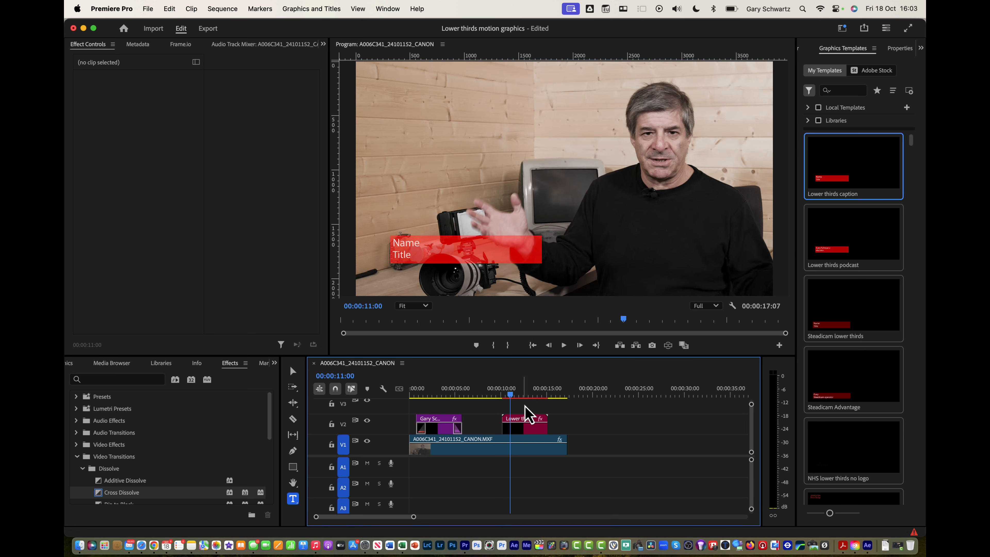
left_click(531, 425)
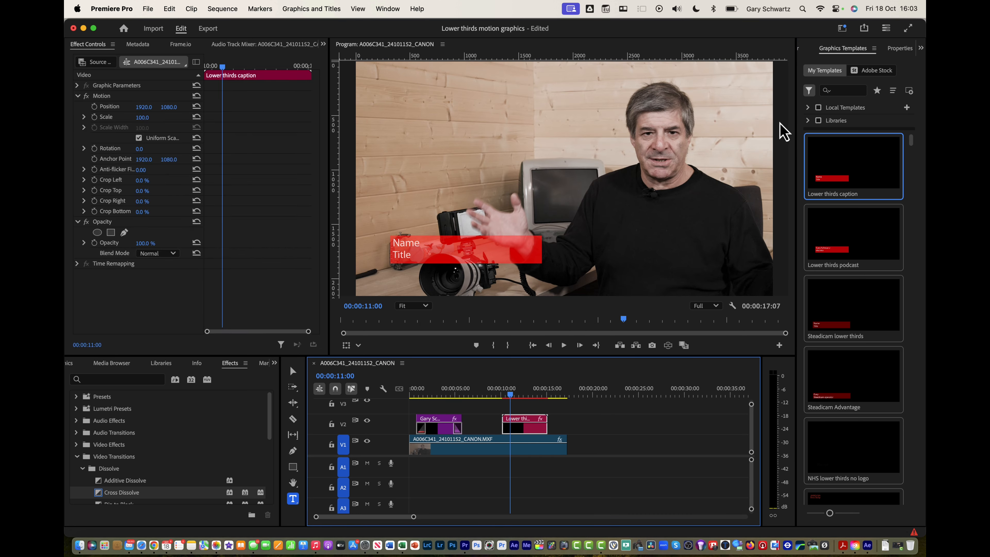
left_click(900, 51)
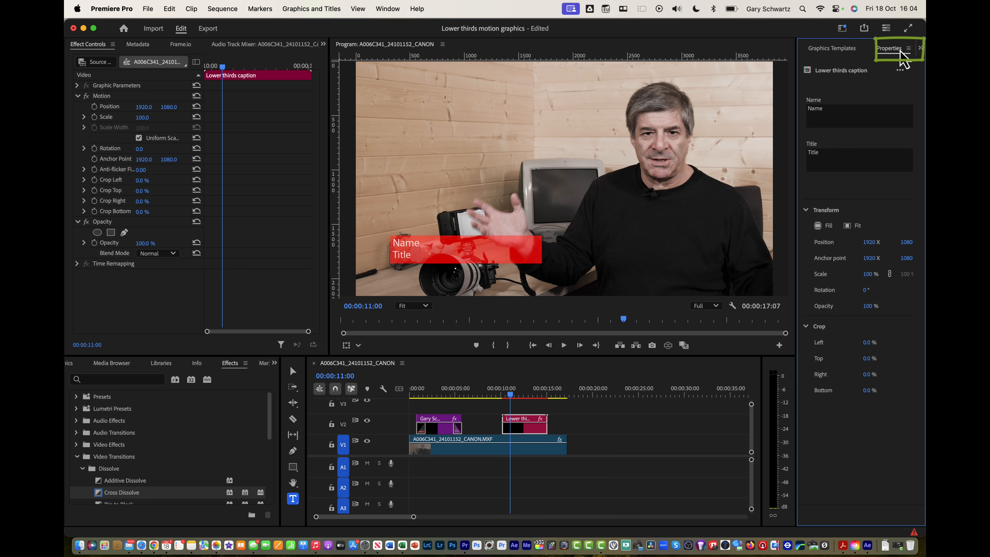
left_click(822, 108)
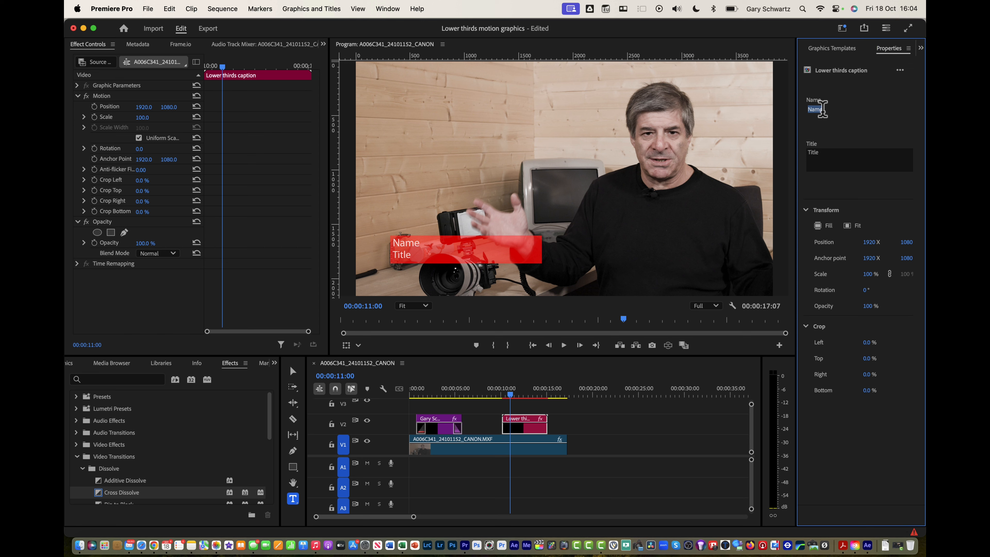
type("Gary")
left_click(831, 155)
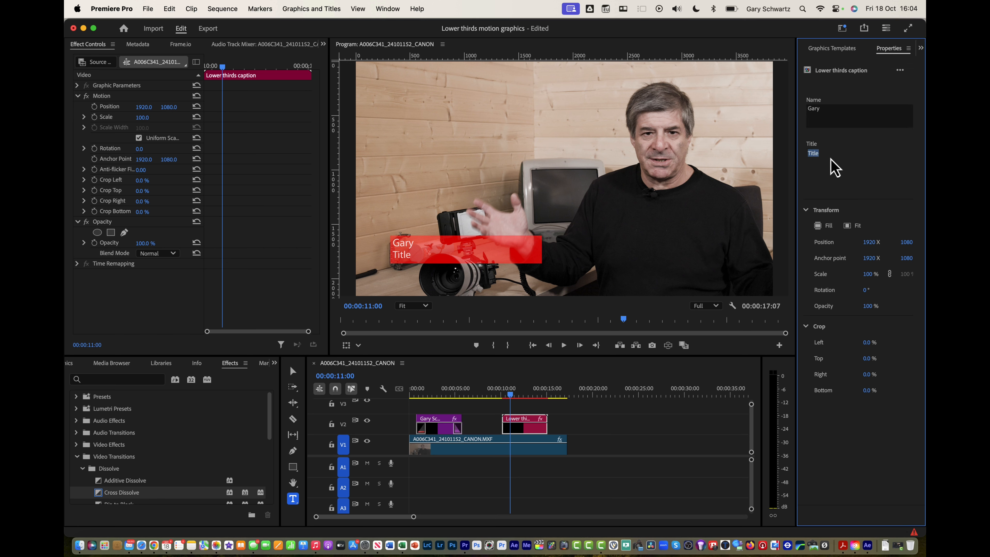
Change the outro template's copyright text to "Jargon Free Help © 2024" and move the playhead within its clip to check it
left_click(837, 116)
key("BackSpace")
type("4")
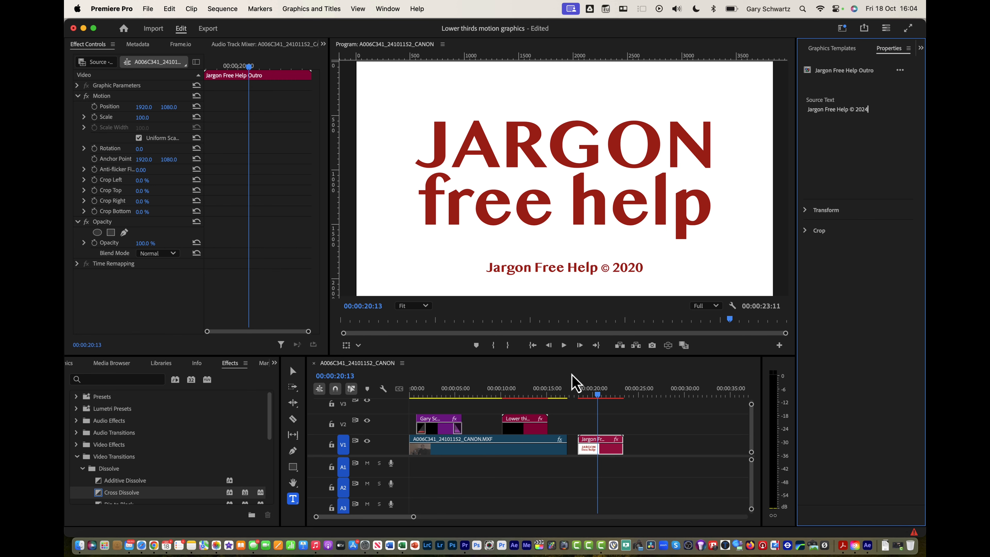
left_click(602, 396)
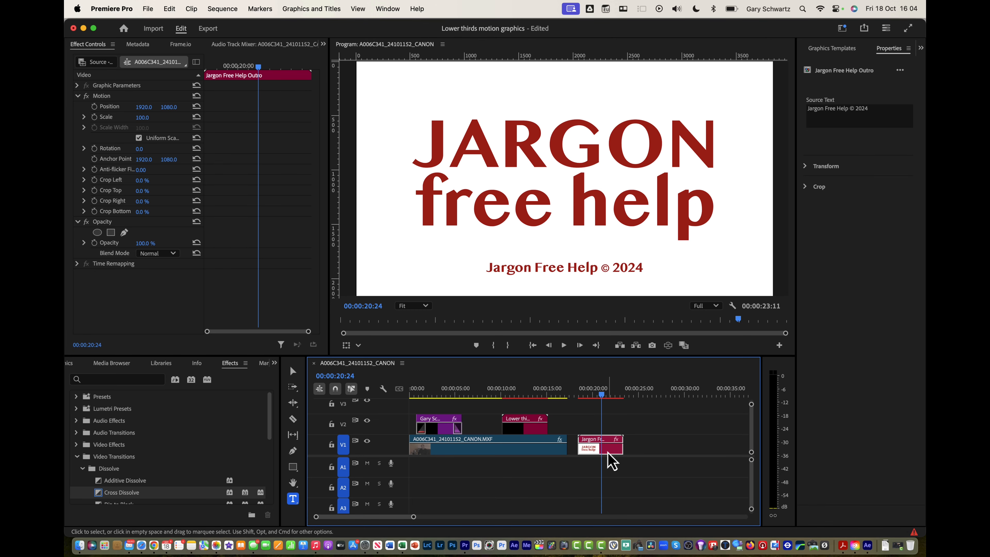
Delete the Jargon Free Help Outro clip and the Lower thirds caption clip from the timeline
key("Delete")
left_click(527, 424)
key("Delete")
Play back the existing red lower third near the start of the timeline to review its dissolves
left_click(432, 394)
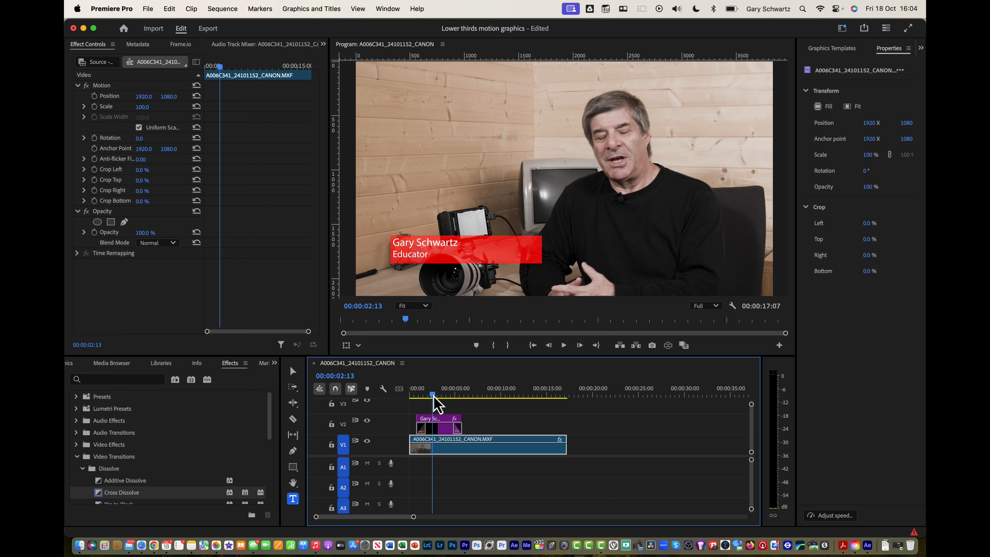
left_click(442, 394)
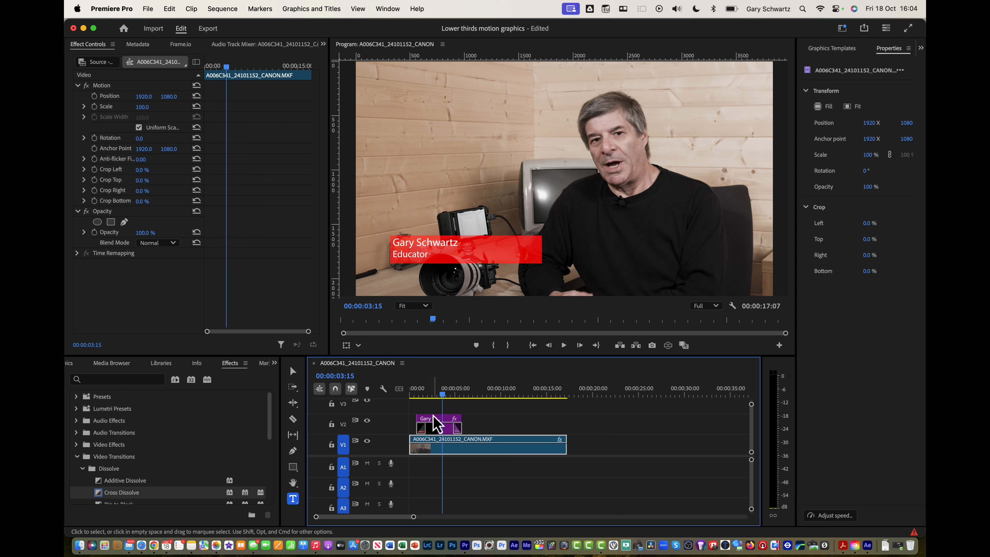
left_click(416, 395)
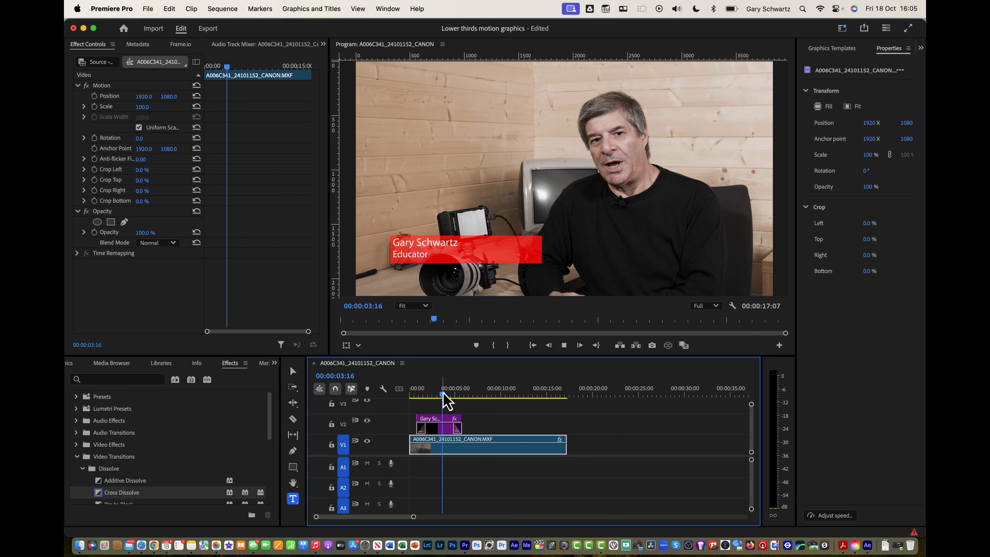
key("space")
key("space")
key("space")
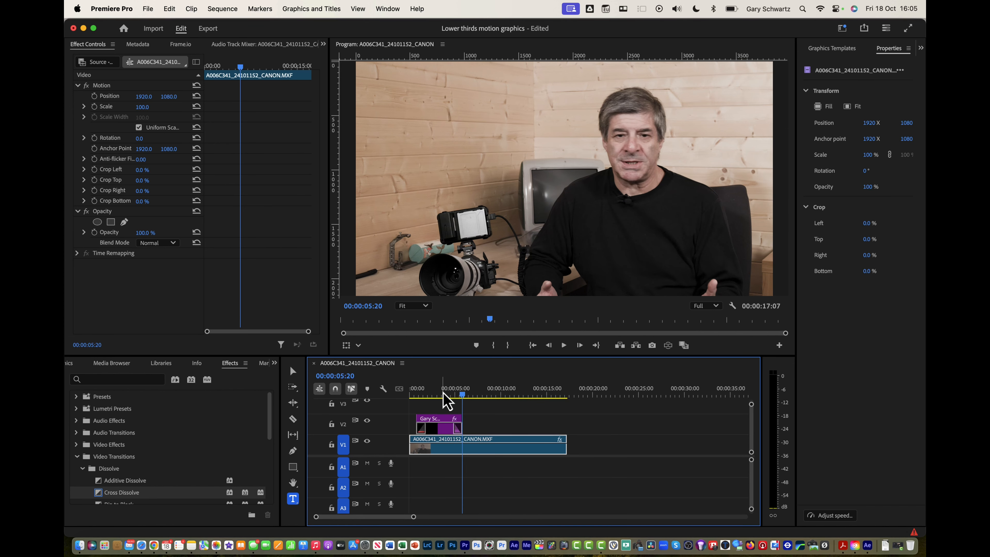
Start exporting the lower-third graphic on track V2 as a Motion Graphics template named "My Lower Thirds PP"
left_click(440, 429)
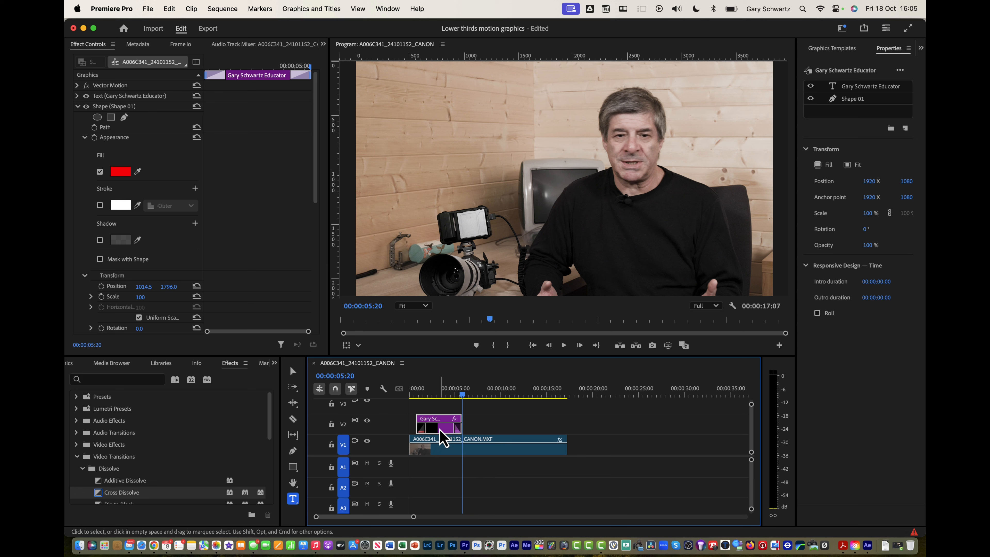
right_click(443, 437)
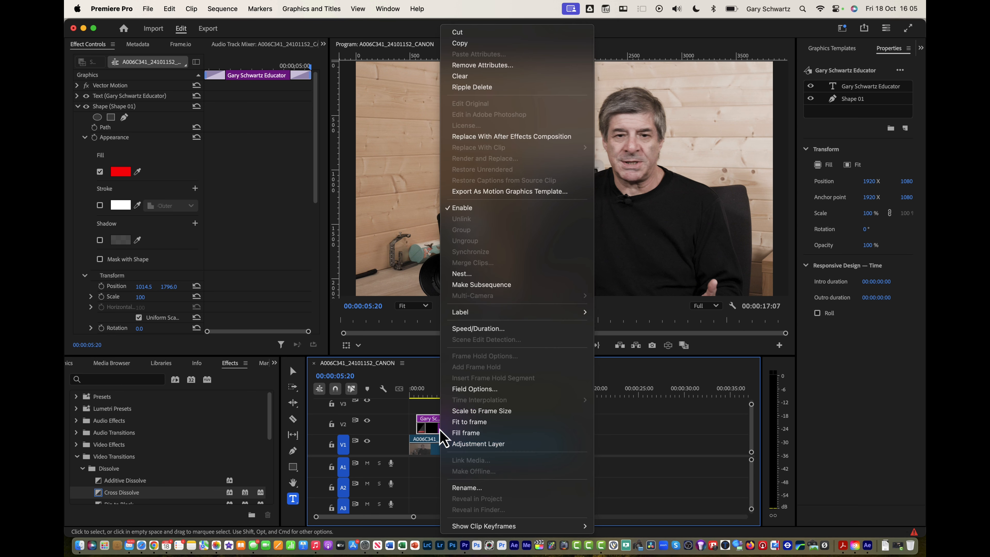
left_click(498, 191)
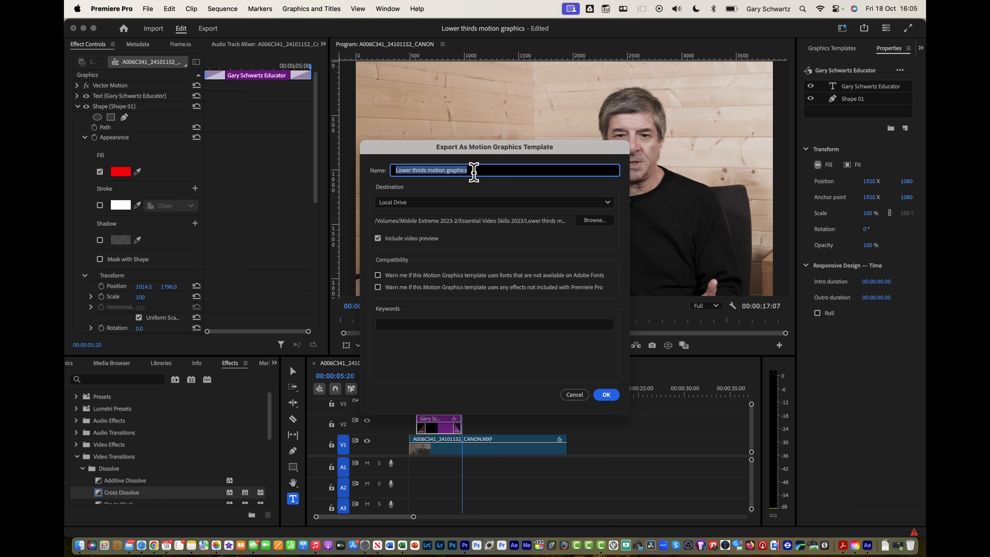
type("My Lower Thirds ")
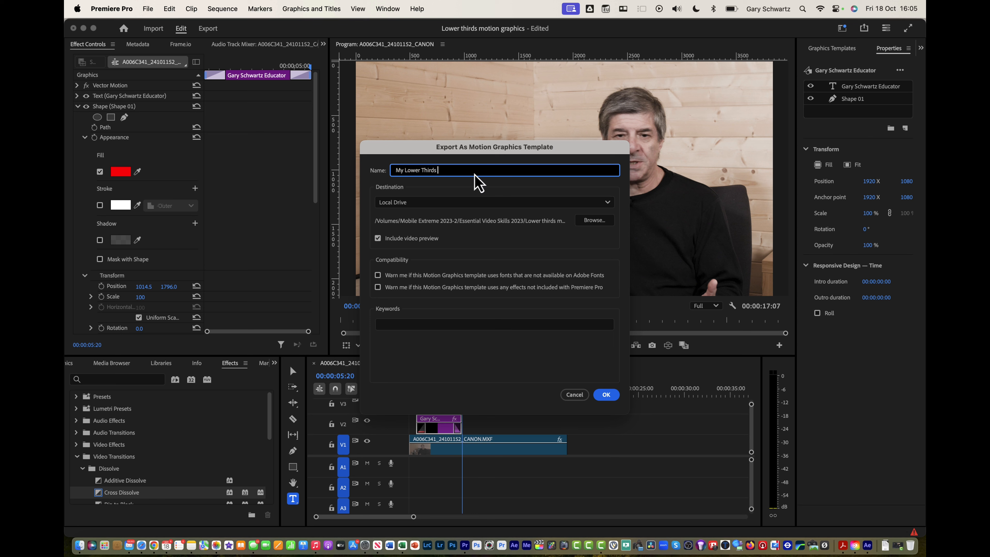
type("PP")
Set the export destination to Local Drive, in the Motion graphics templates folder
left_click(606, 204)
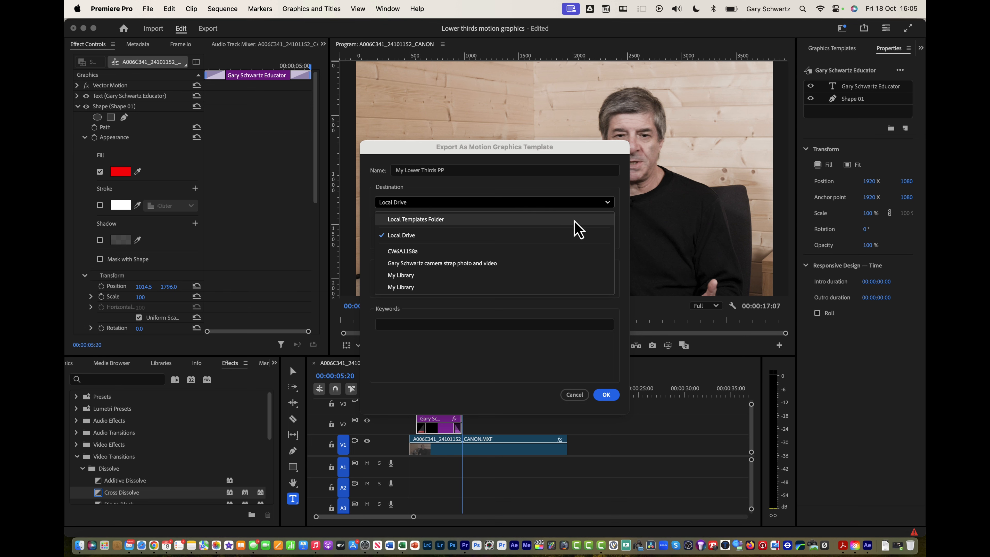
left_click(566, 236)
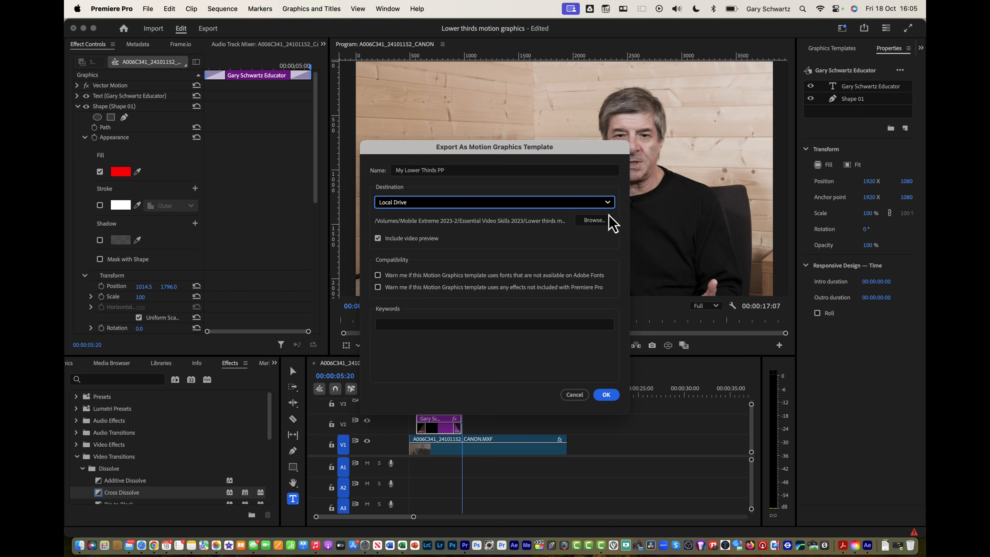
left_click(599, 225)
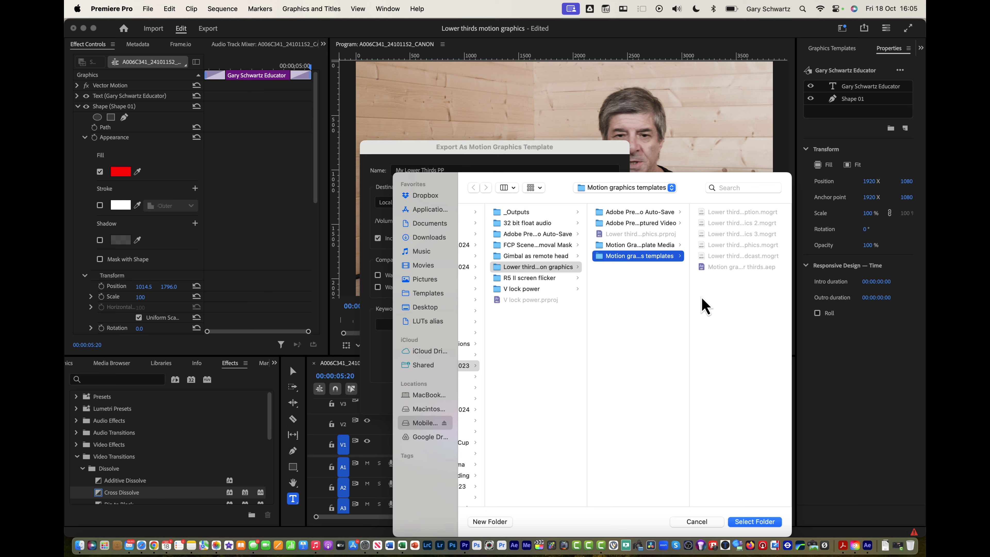
left_click(754, 525)
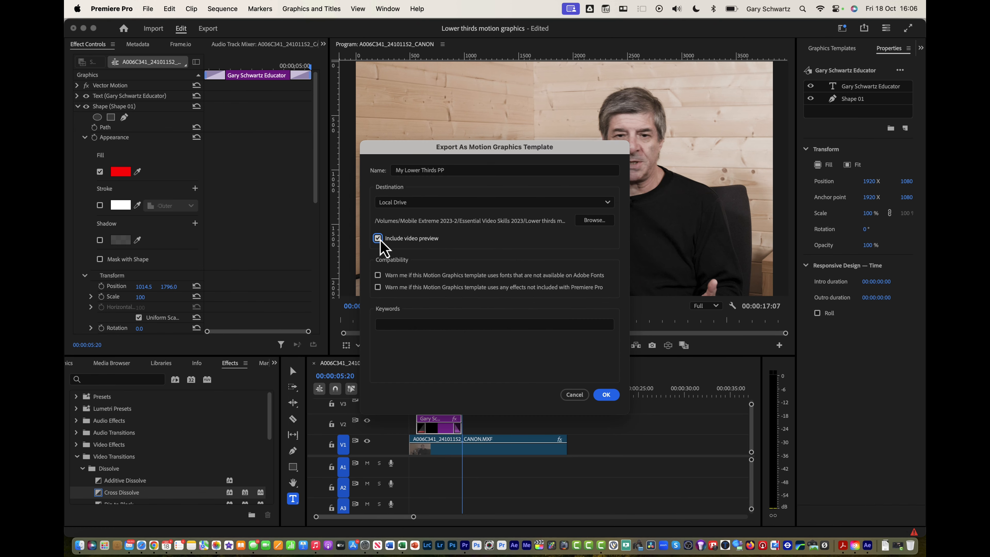
Enable both compatibility warnings, for fonts not on Adobe Fonts and effects not included with Premiere Pro, and export the template
left_click(378, 276)
left_click(378, 287)
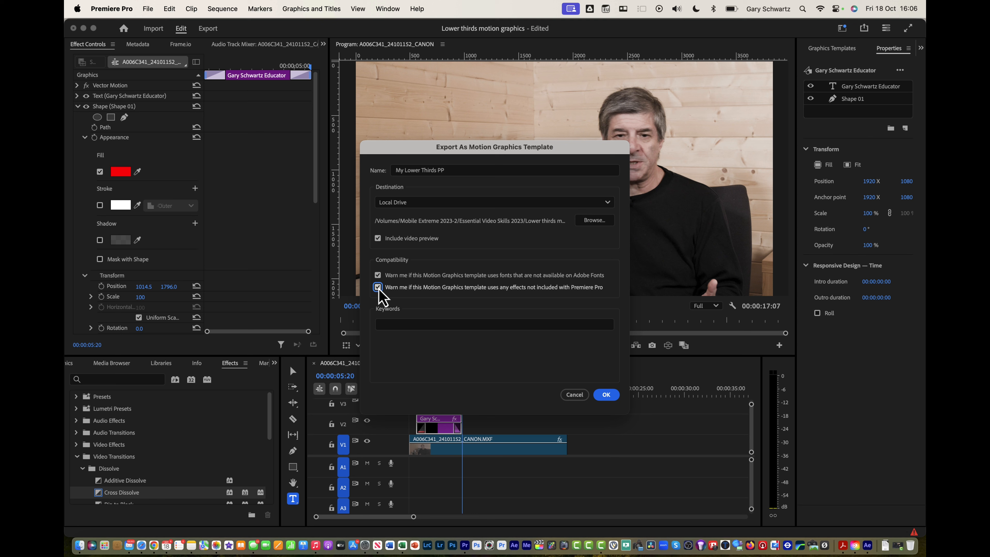
left_click(607, 398)
Install the My Lower Thirds PP.mogrt file from the Motion graphics templates folder into the graphics templates library
left_click(440, 395)
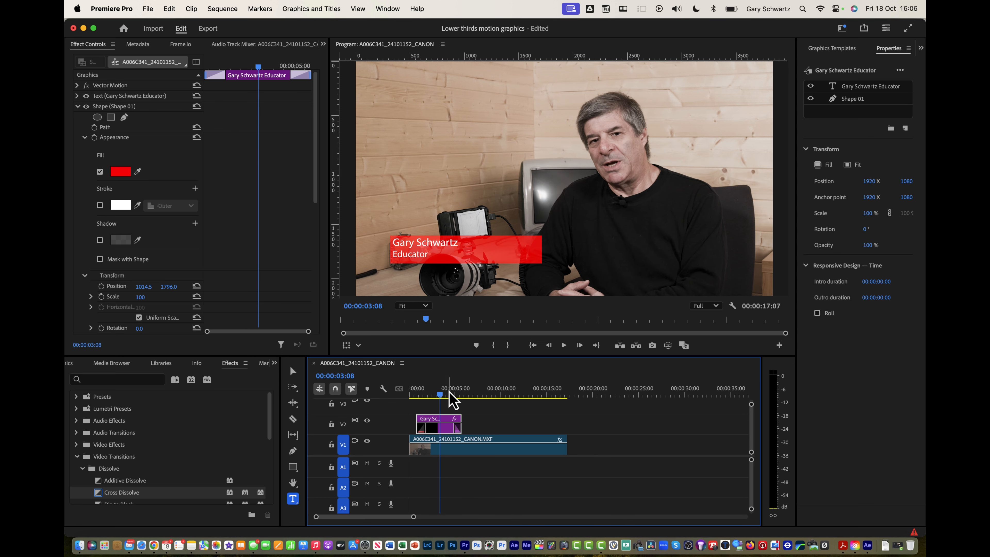
left_click(833, 51)
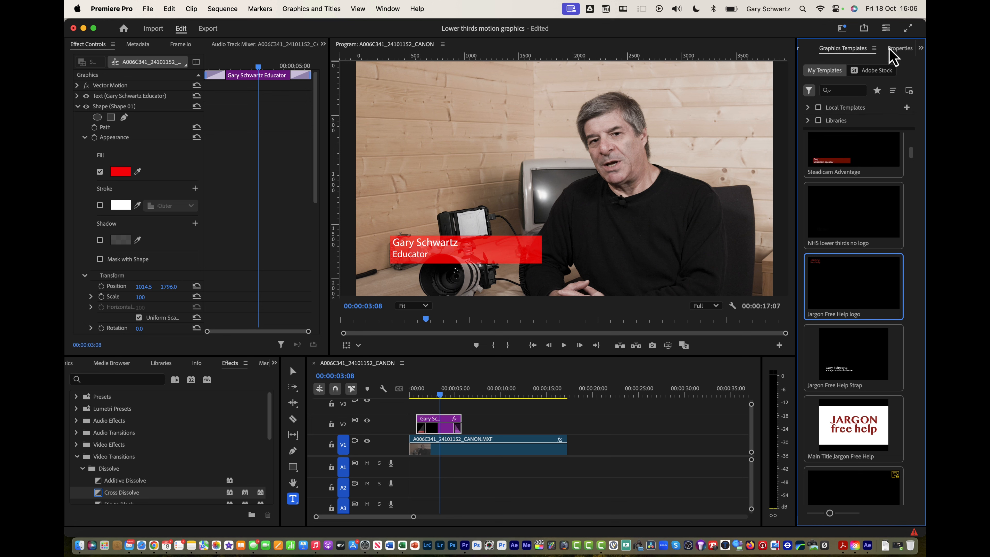
left_click(910, 93)
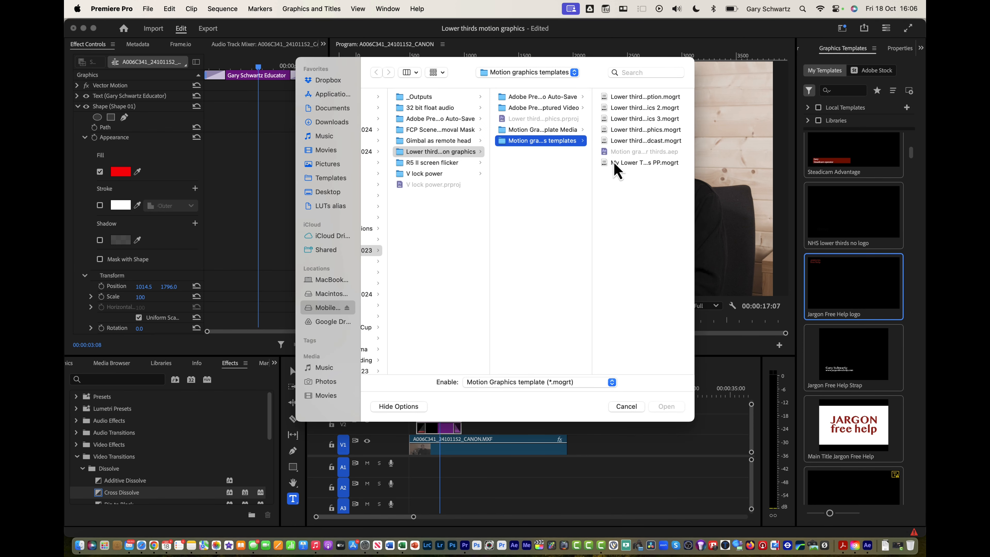
left_click(625, 166)
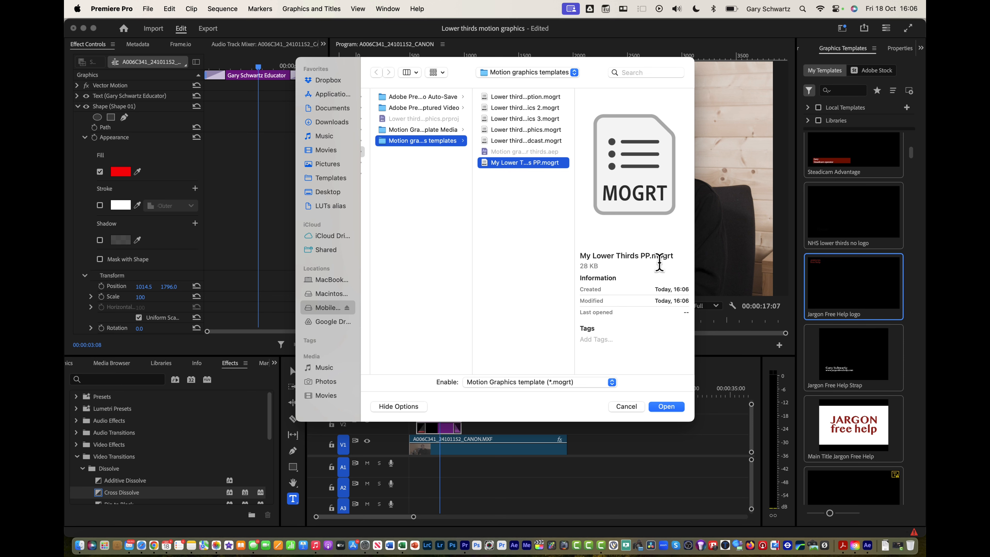
left_click(665, 407)
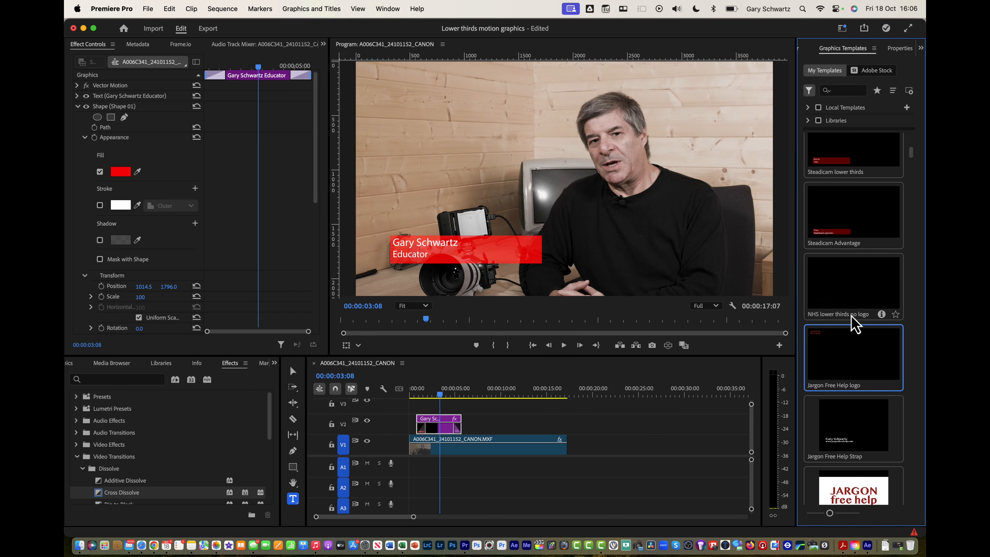
Place the My Lower Thirds PP template on track V2 at about 10 seconds and play it back
scroll(852, 323, "up", 5)
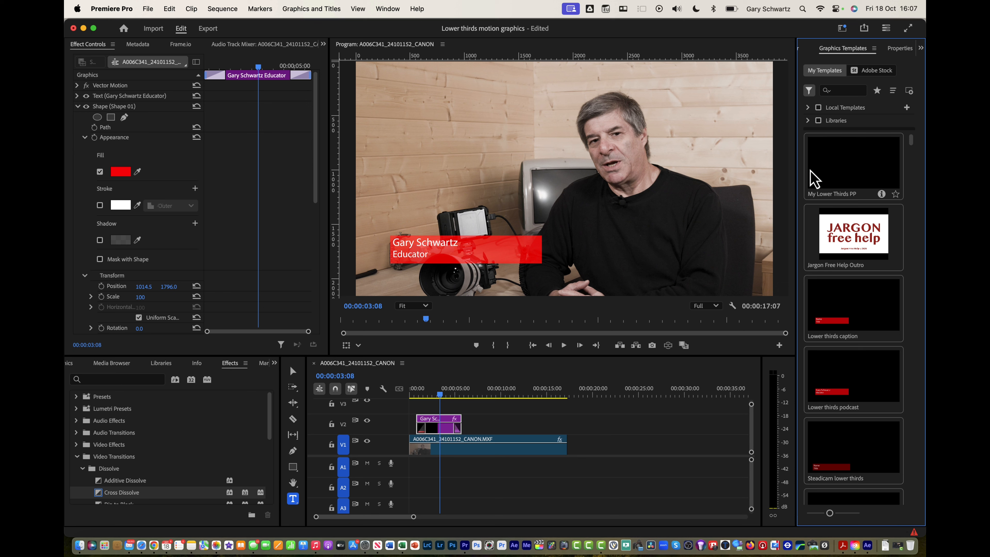
left_click_drag(851, 174, 495, 396)
left_click(510, 394)
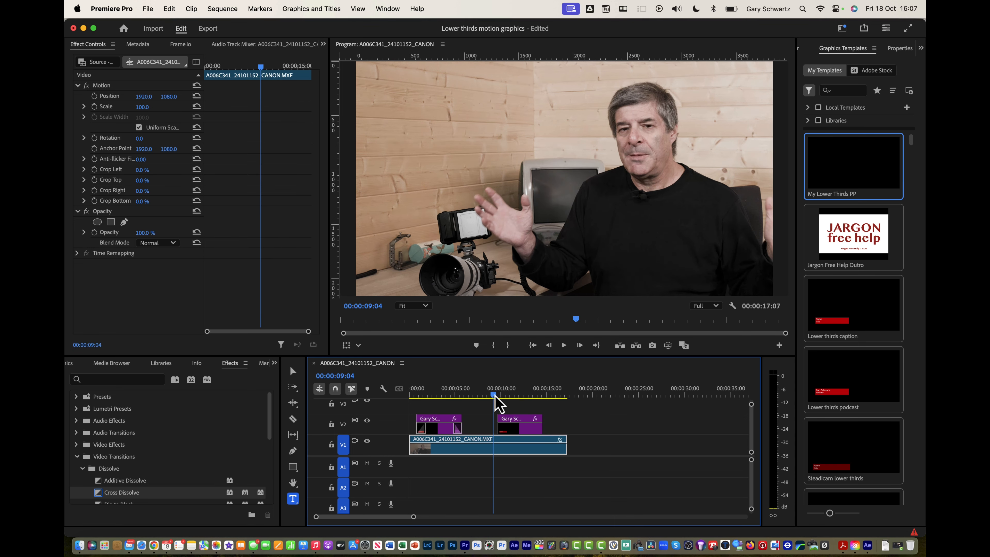
key("space")
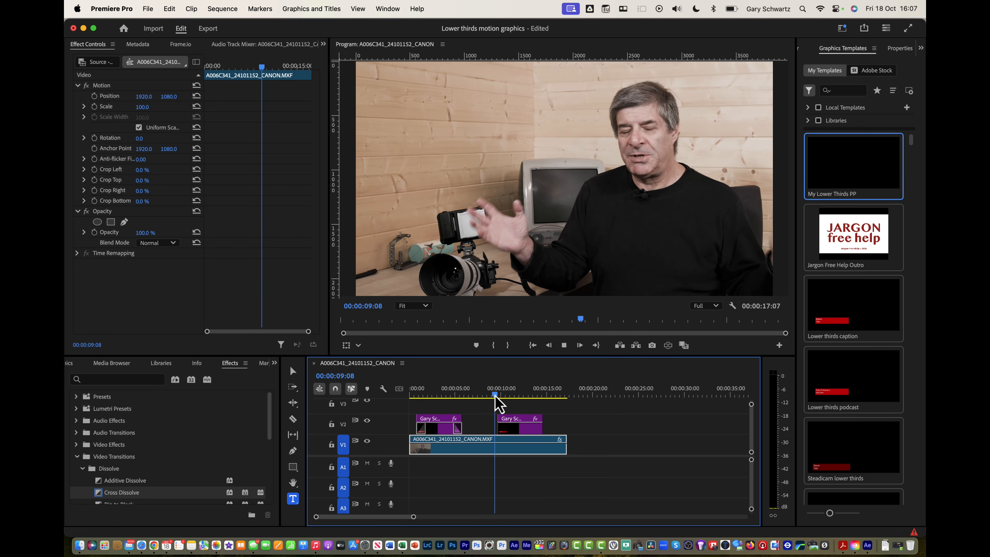
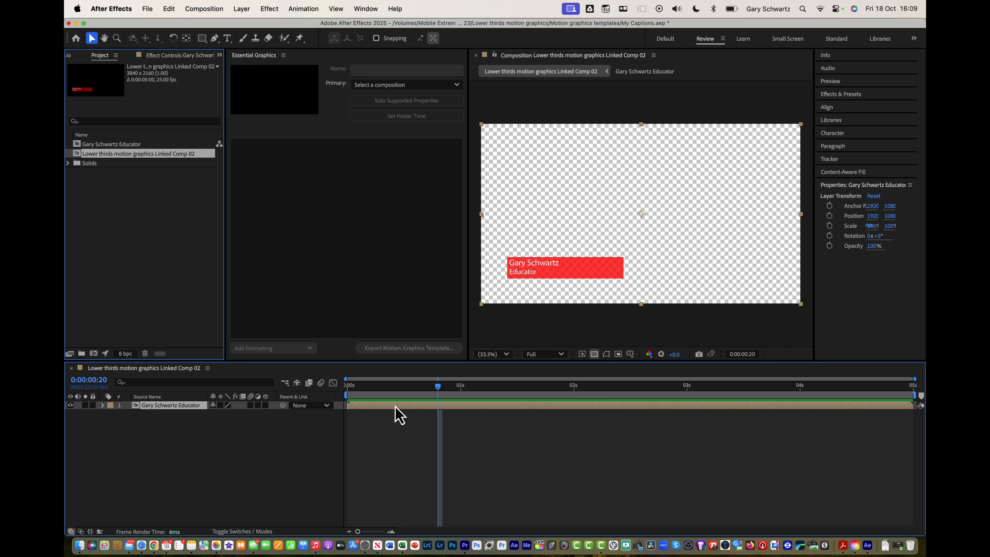
In After Effects, open the nested lower-third composition and rename it "My Lower Thirds AE"
double_click(395, 407)
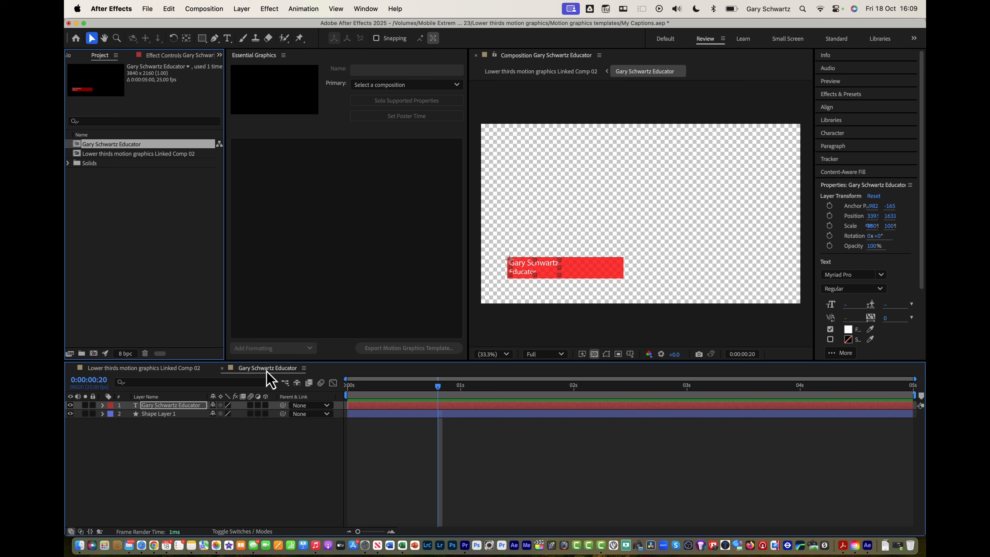
key("Return")
type("My Lower Thirds AE")
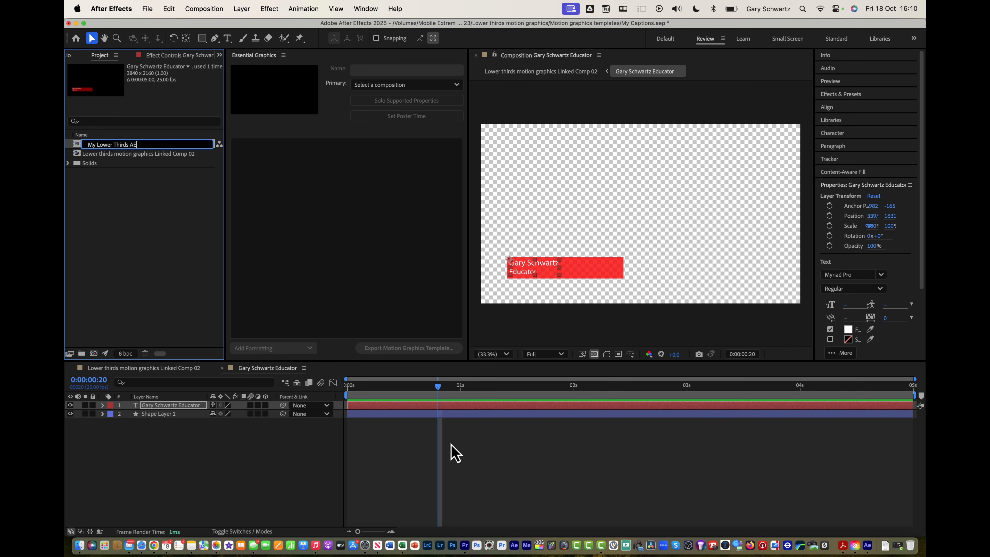
key("Return")
Enable Opacity animation on Shape Layer 1 with a keyframe at 1 second, keeping its current opacity
left_click_drag(437, 386, 340, 394)
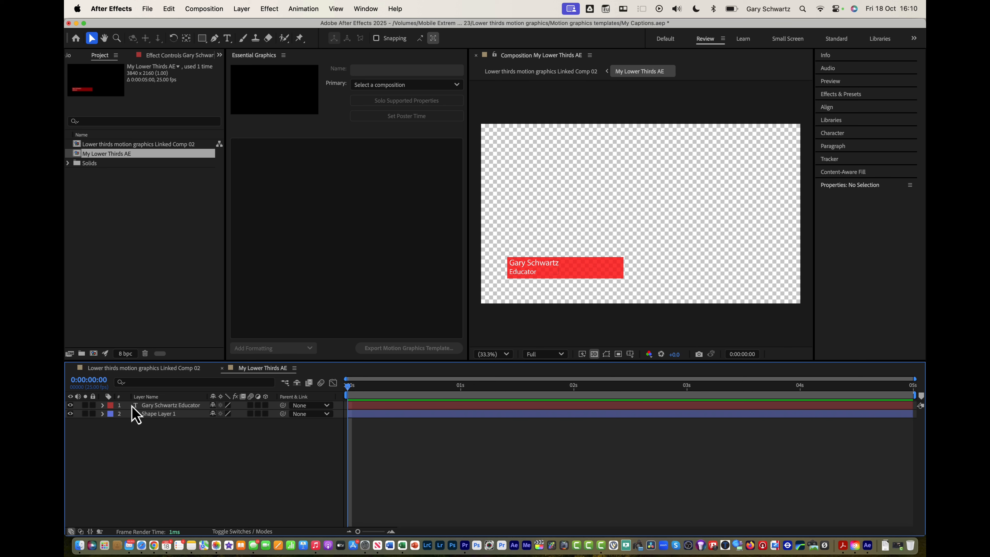
left_click(151, 415)
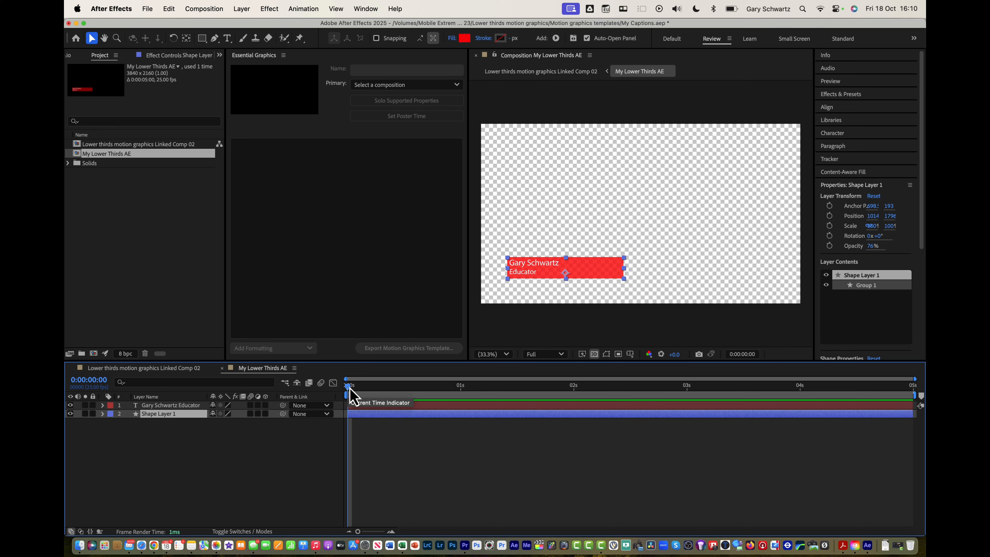
left_click_drag(348, 393, 461, 392)
left_click(103, 414)
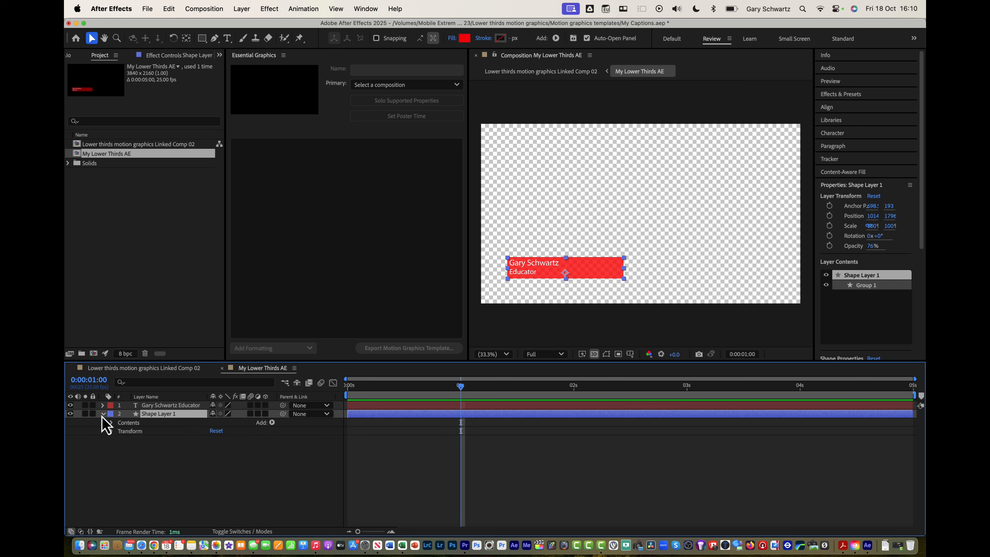
left_click(111, 431)
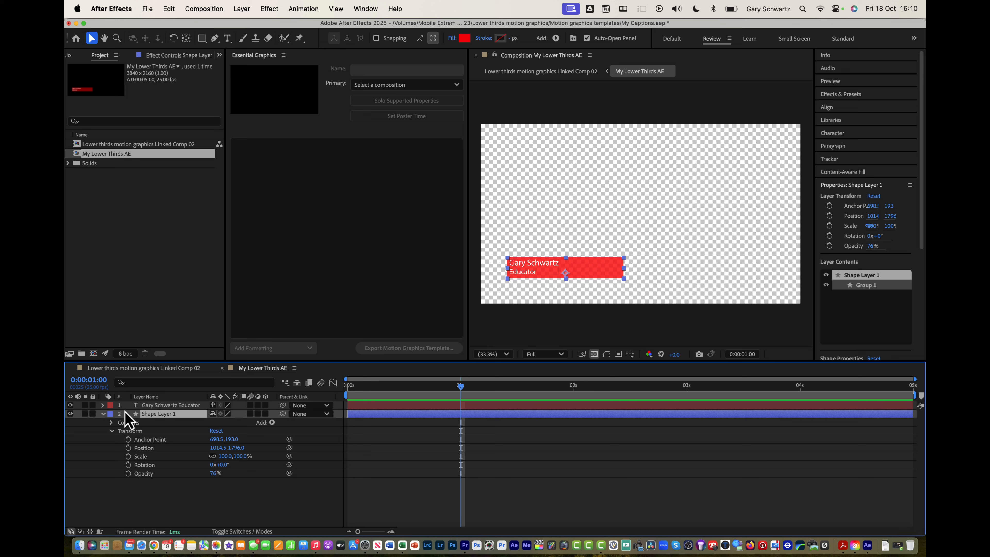
left_click(129, 473)
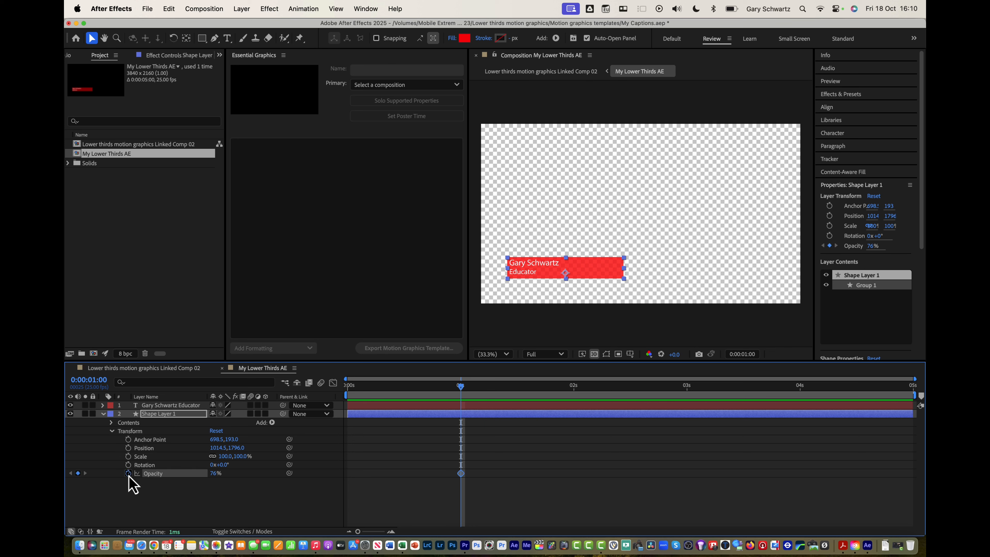
Set Shape Layer 1's Opacity to 0% at the start of the composition and play back the fade-in
left_click_drag(461, 388, 329, 412)
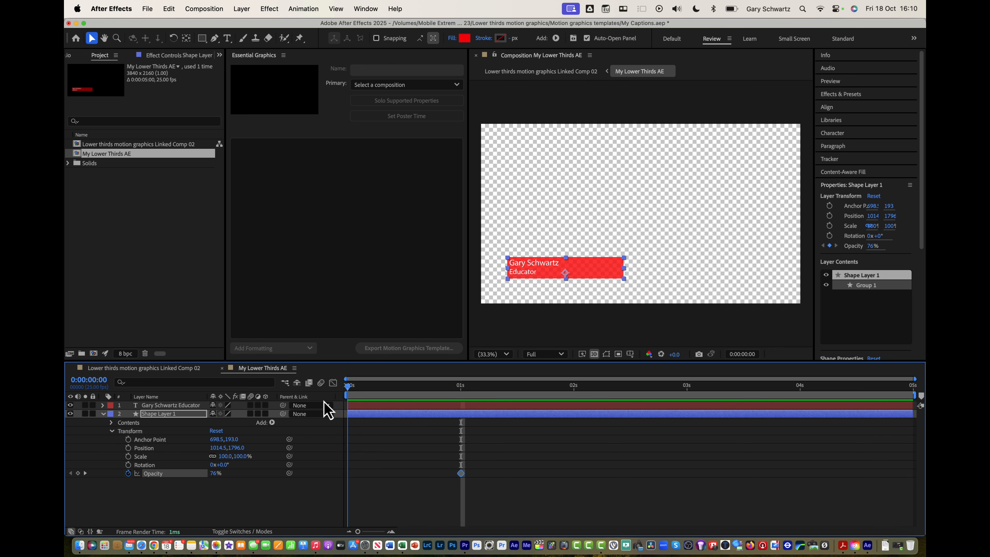
left_click(215, 473)
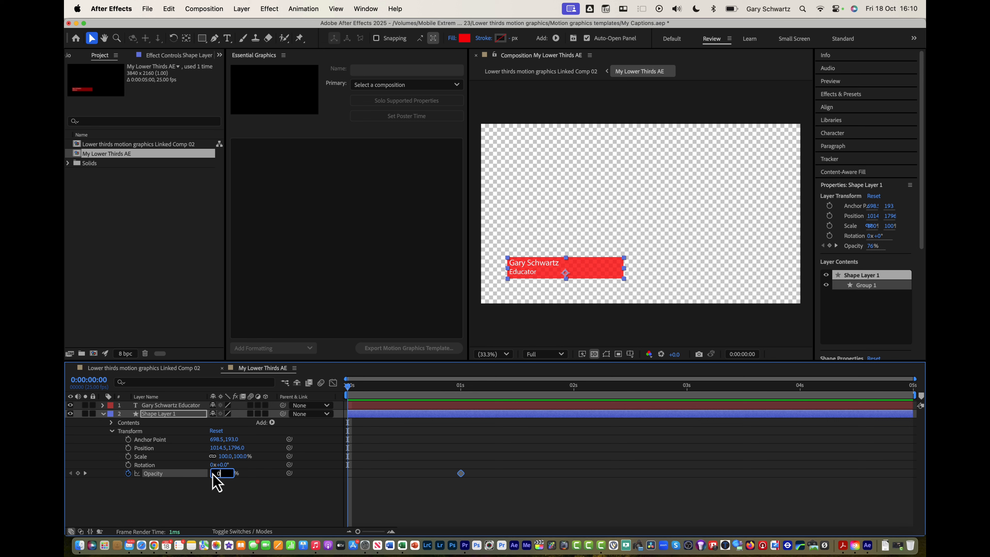
key("Return")
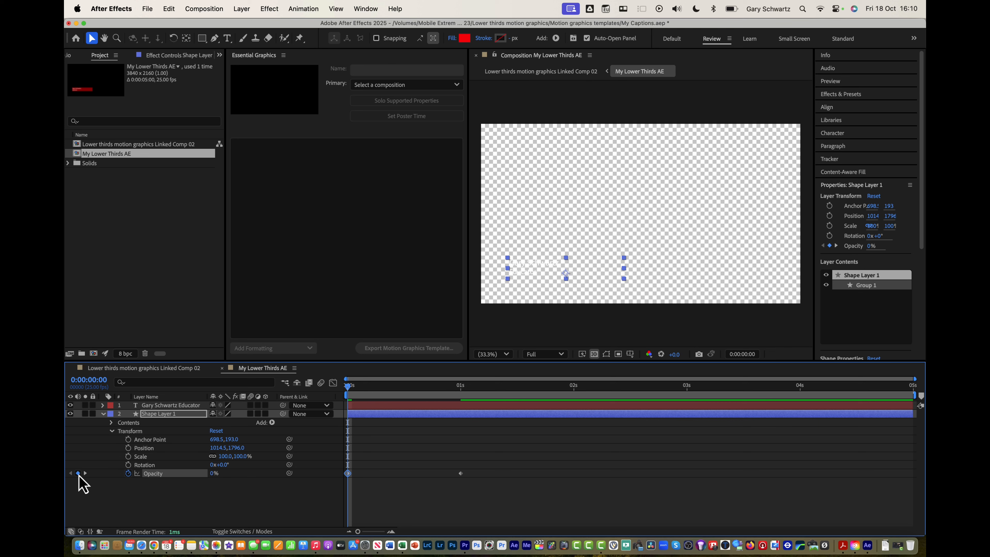
key("space")
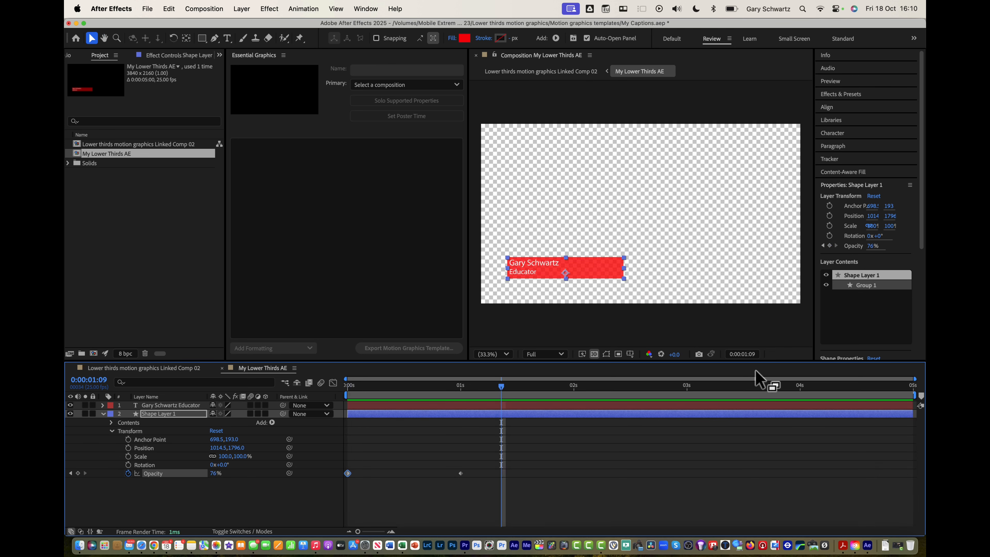
Fade out Shape Layer 1 with an unchanged Opacity keyframe at 4 seconds and a 0% keyframe at 0:00:04:24, and preview it
left_click(800, 386)
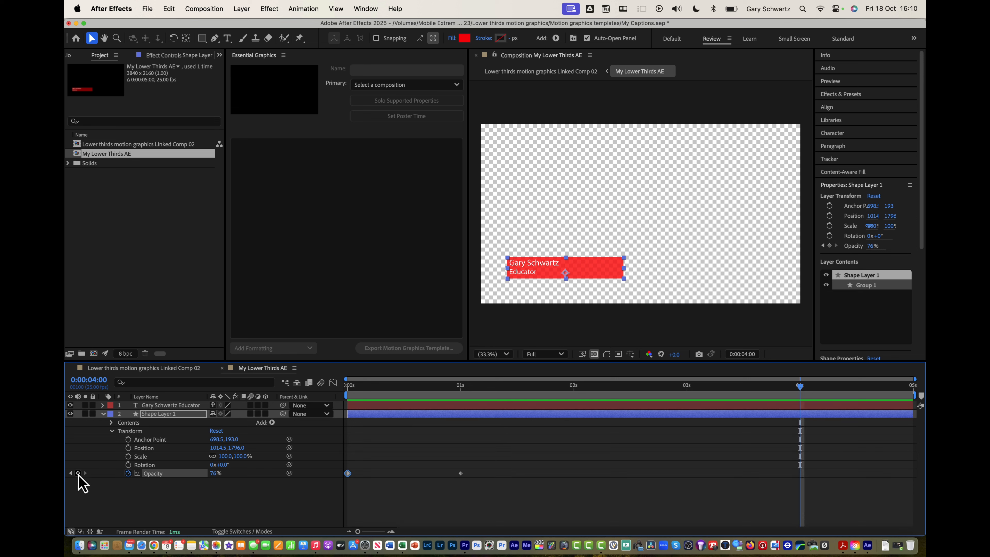
left_click(78, 473)
left_click_drag(801, 392, 921, 398)
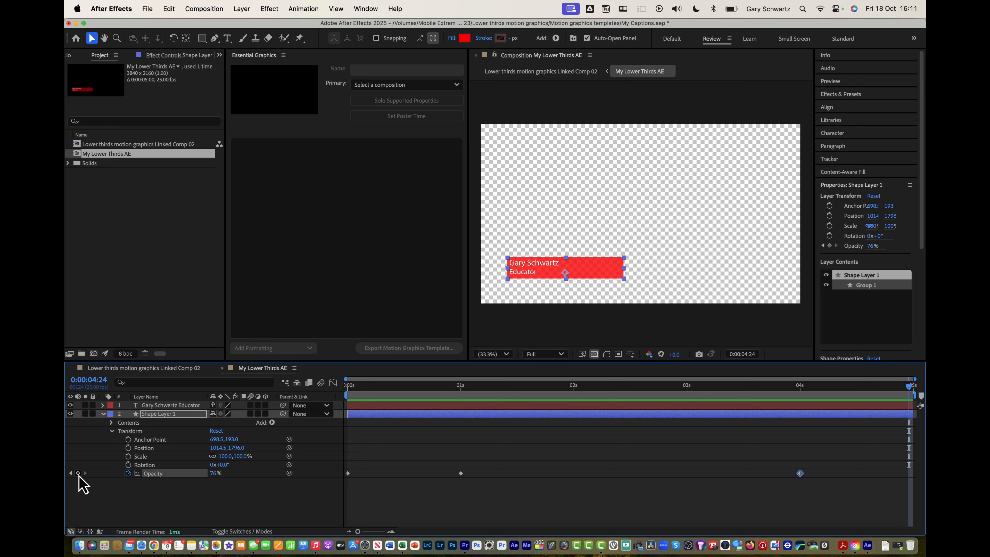
left_click(78, 473)
left_click(215, 473)
key("Return")
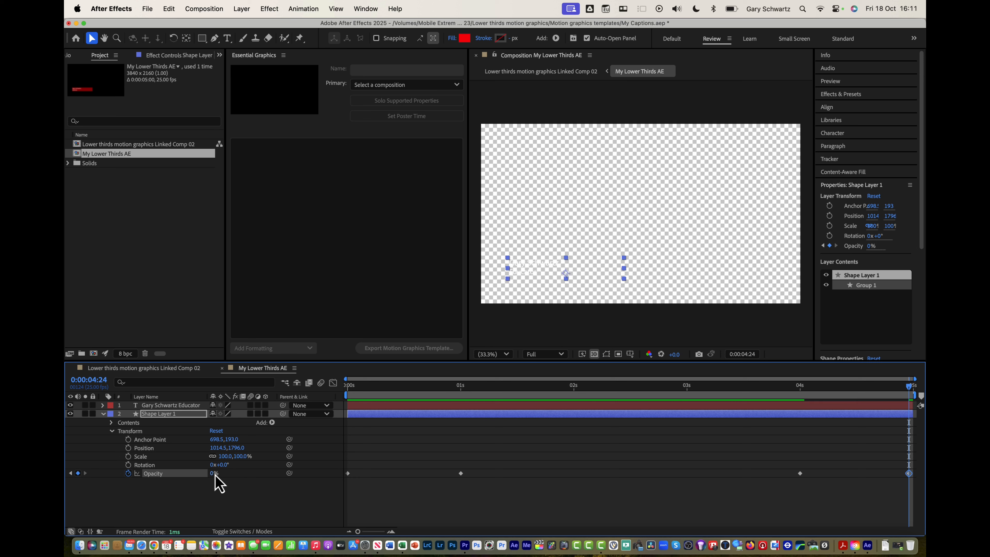
key("space")
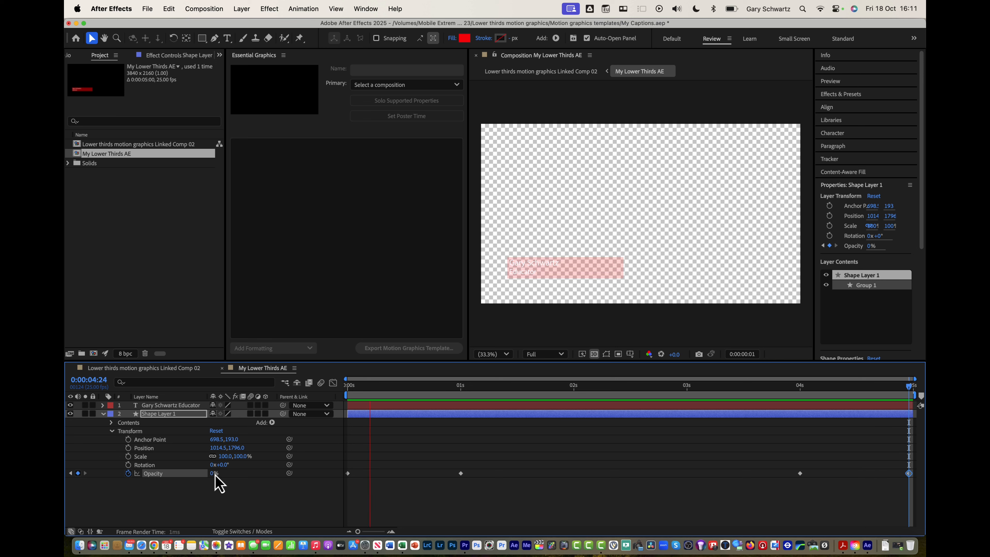
key("space")
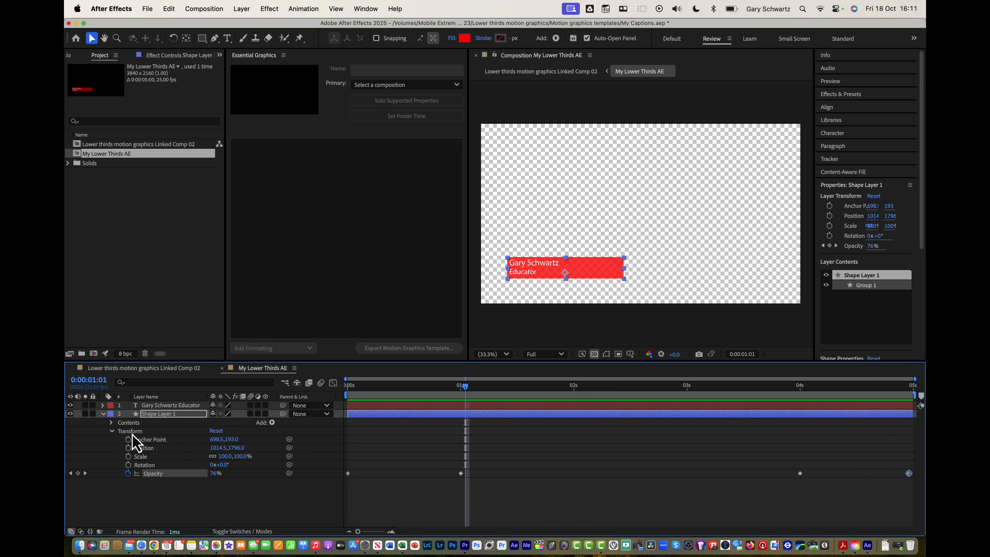
Collapse Shape Layer 1 and add an Opacity keyframe to the text layer at 1 second, keeping its current opacity
left_click(104, 414)
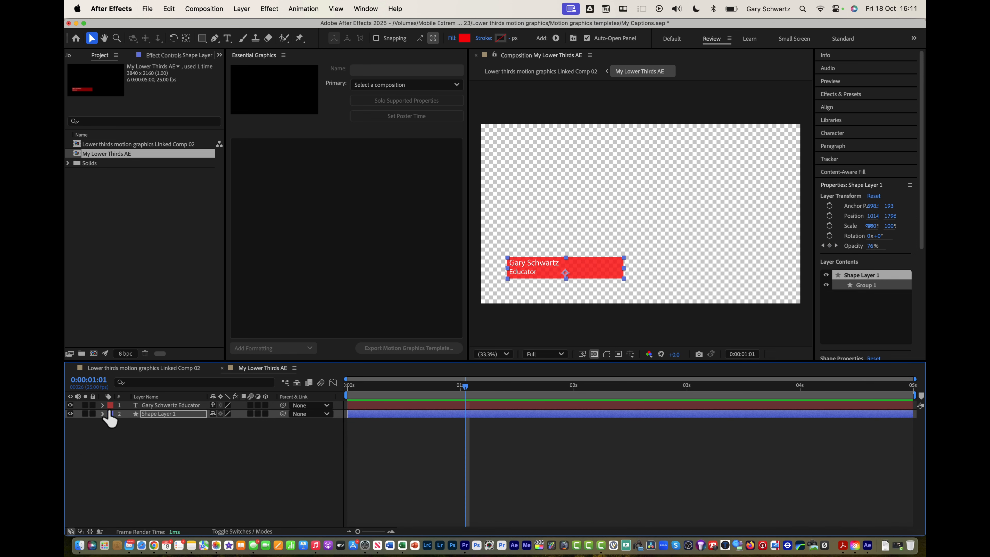
left_click(103, 405)
left_click(157, 405)
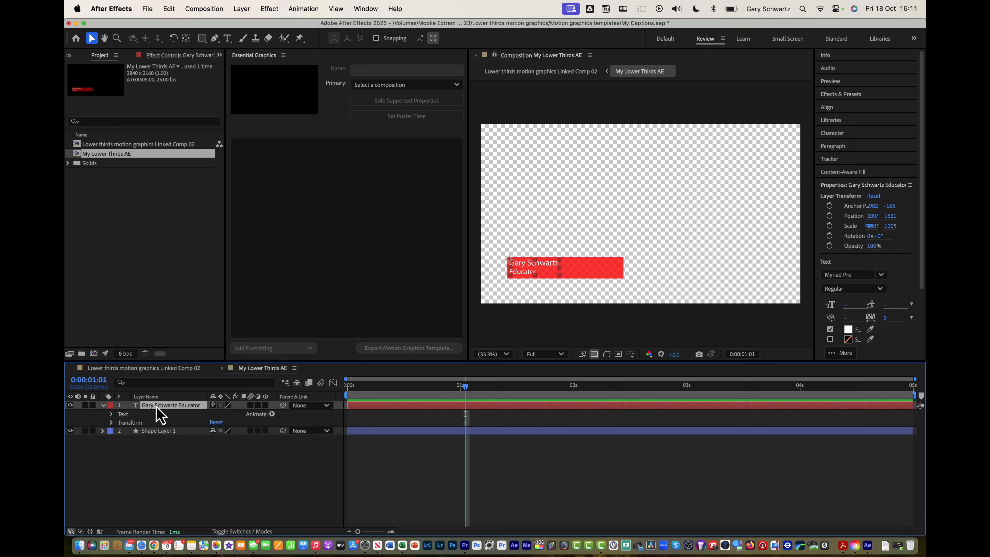
left_click(112, 423)
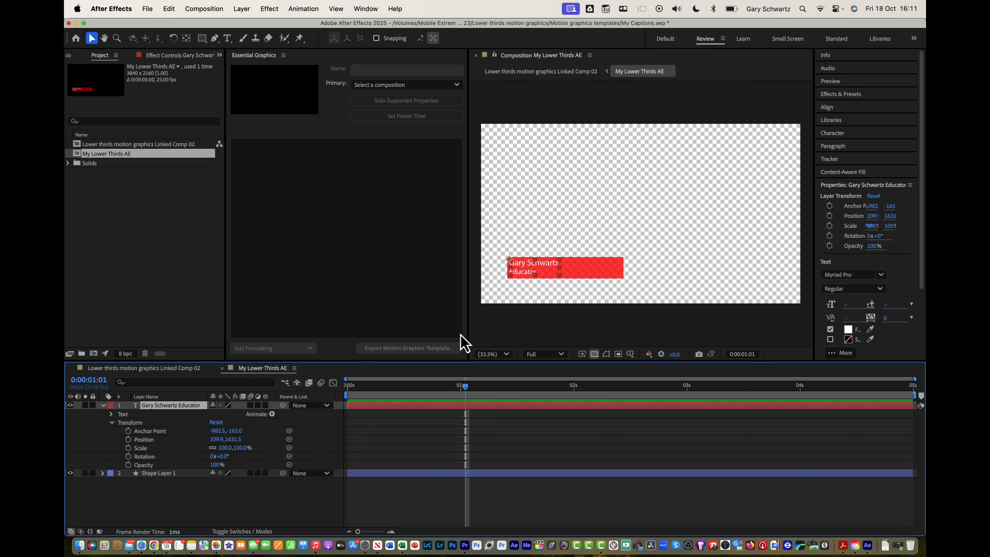
left_click(461, 388)
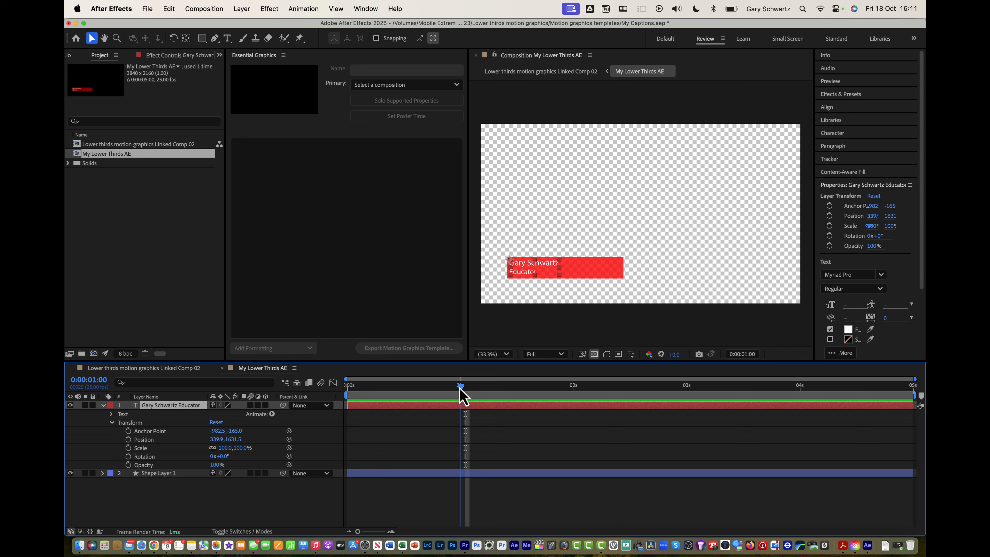
left_click(128, 464)
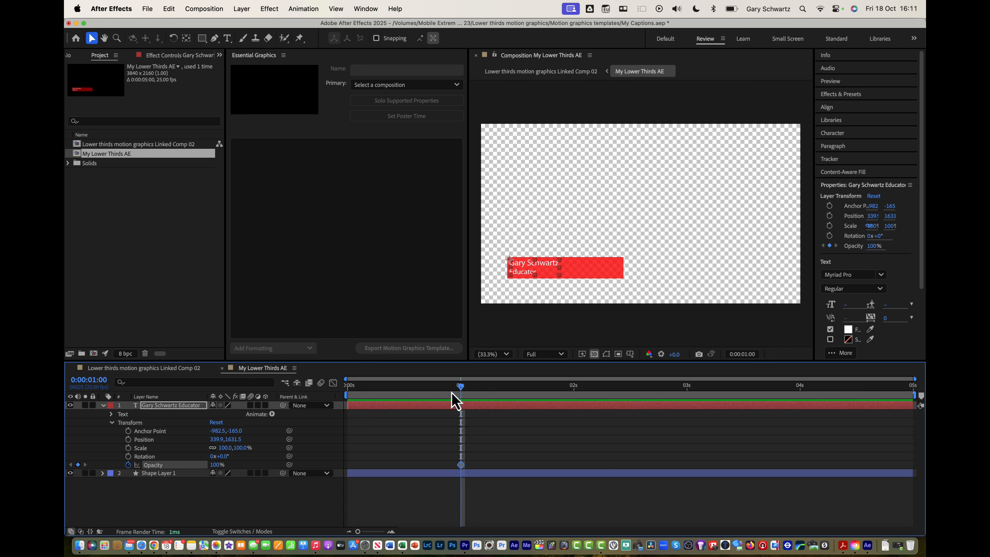
Set the text layer's Opacity to 0% at the start of the composition and play back the fade-in
left_click_drag(461, 388, 332, 395)
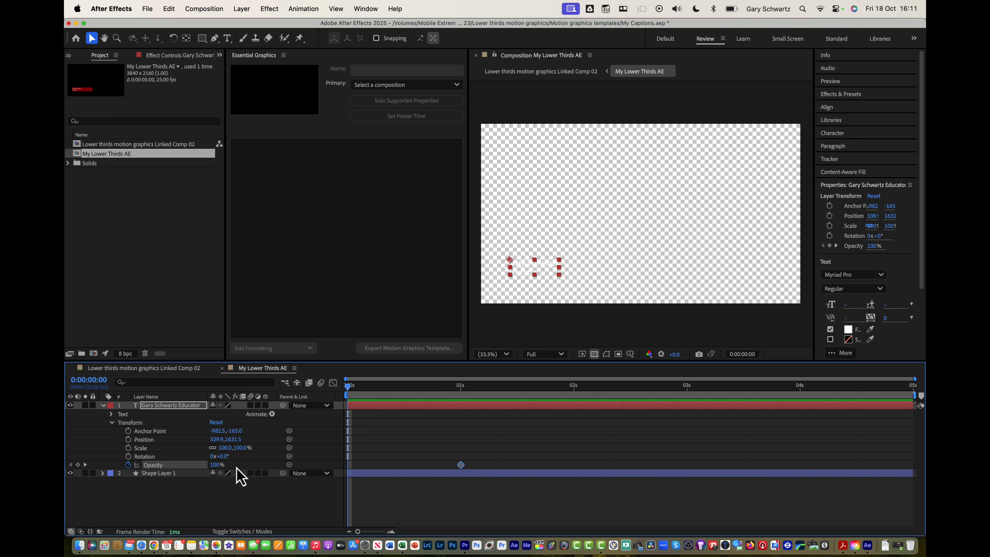
left_click(215, 466)
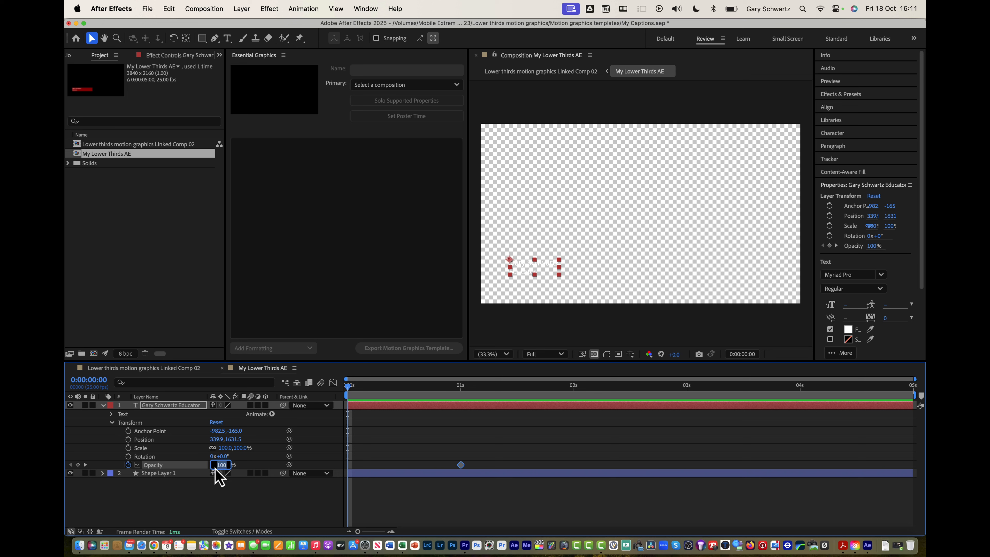
key("Return")
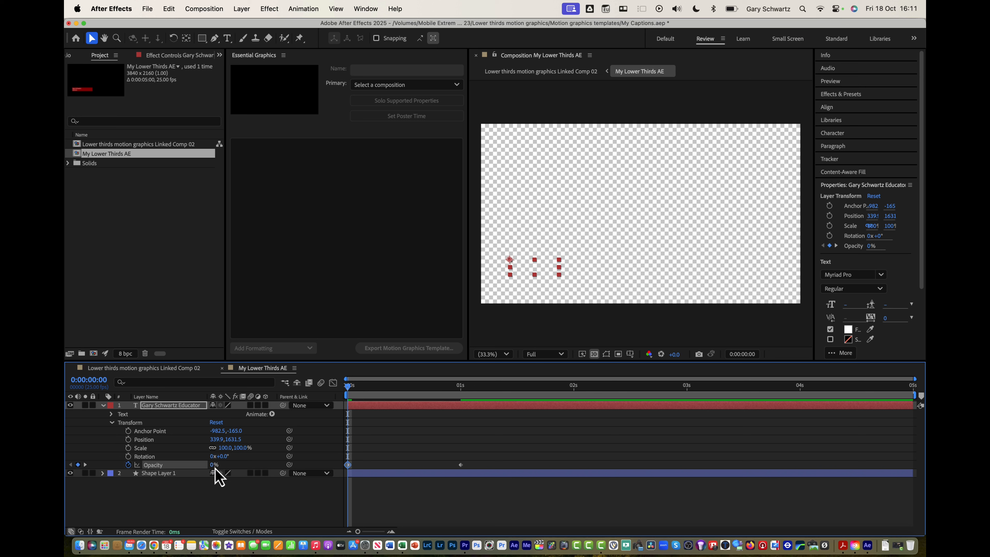
key("space")
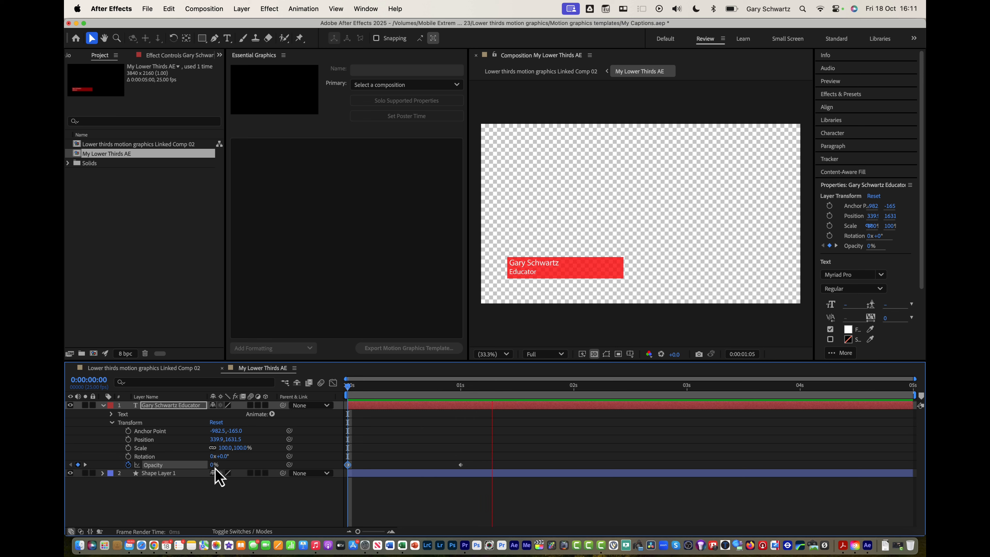
key("space")
Fade out the text layer with an unchanged Opacity keyframe at 4 seconds and a 0% keyframe at 0:00:04:24, and preview it
left_click(799, 386)
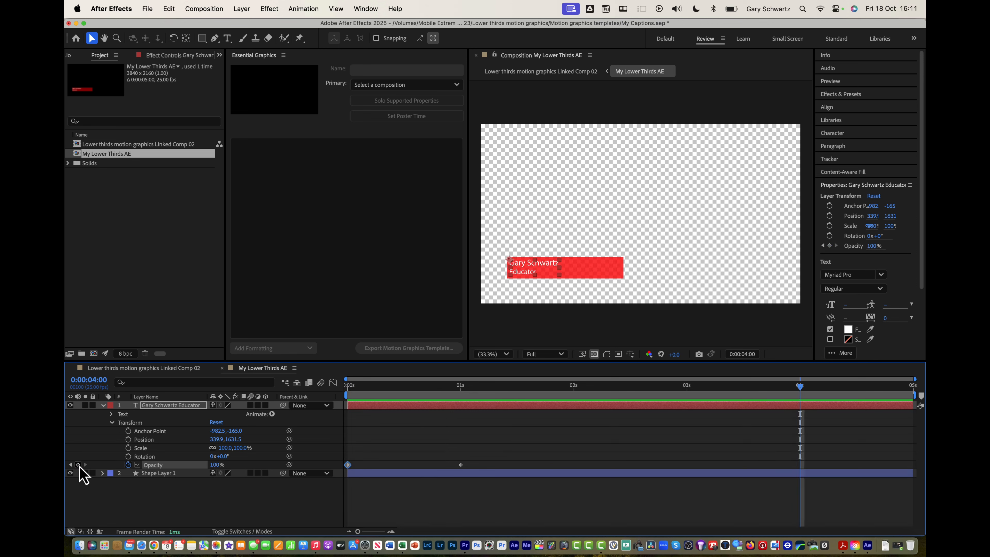
left_click_drag(802, 392, 914, 398)
left_click(79, 465)
left_click(216, 465)
type("0")
key("Return")
key("space")
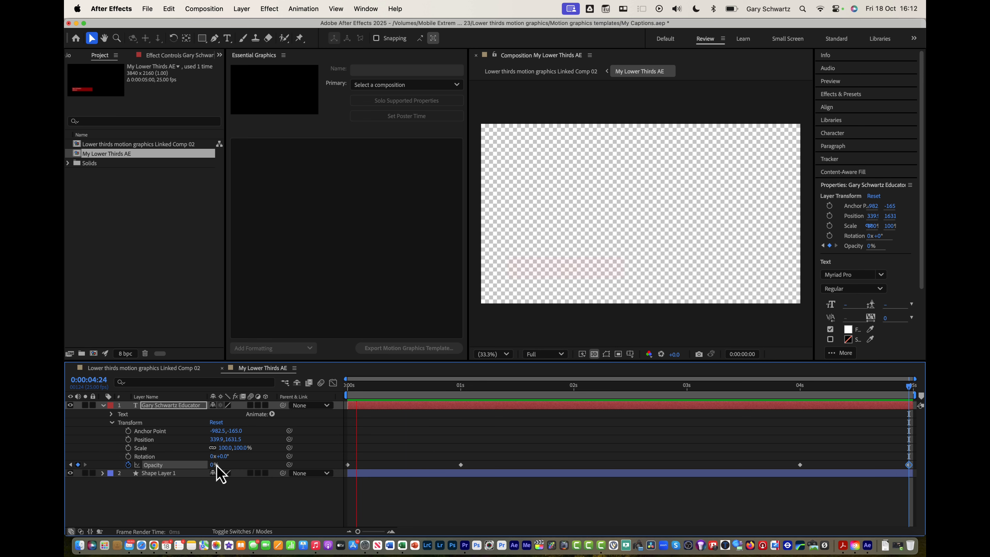
key("space")
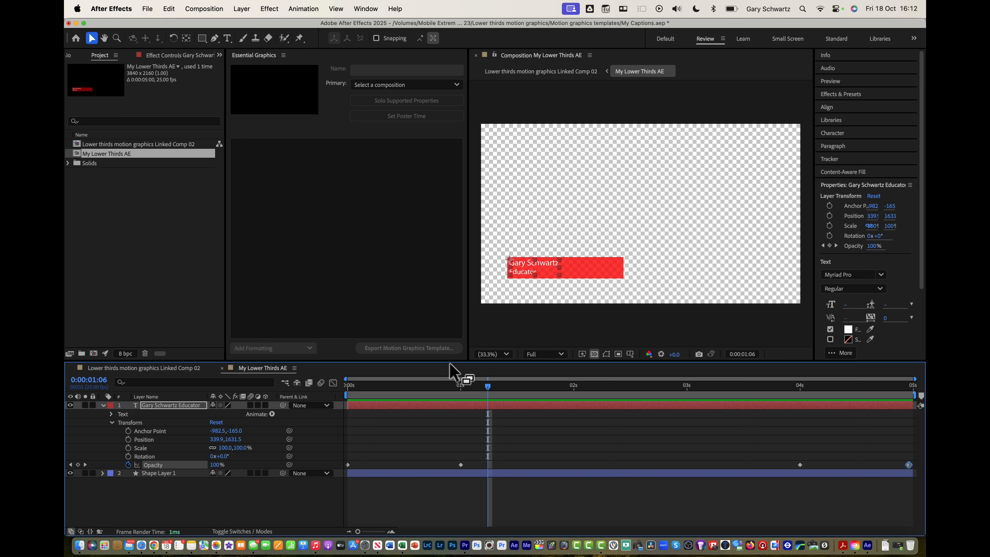
Duplicate the animated text layer that holds both the name and the job title
left_click(526, 273)
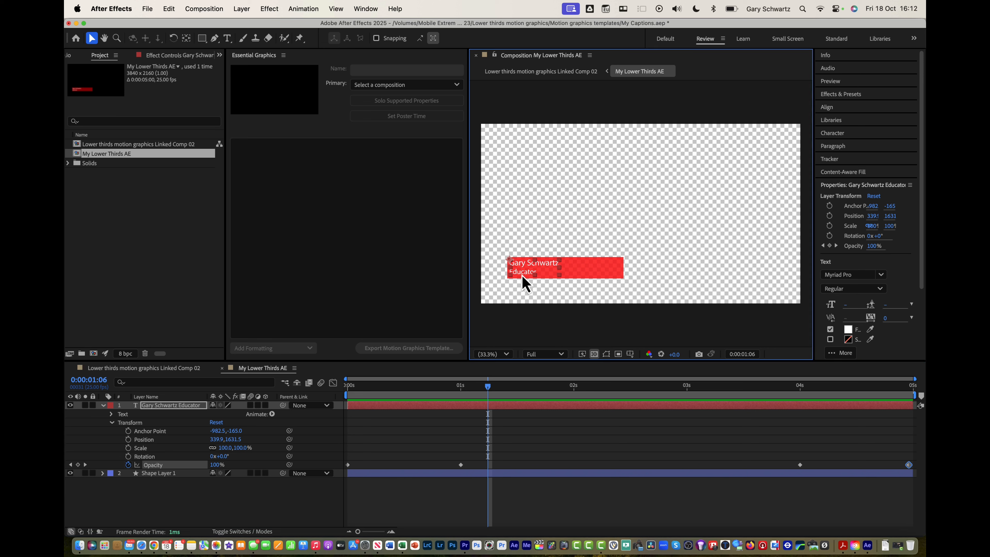
left_click(155, 407)
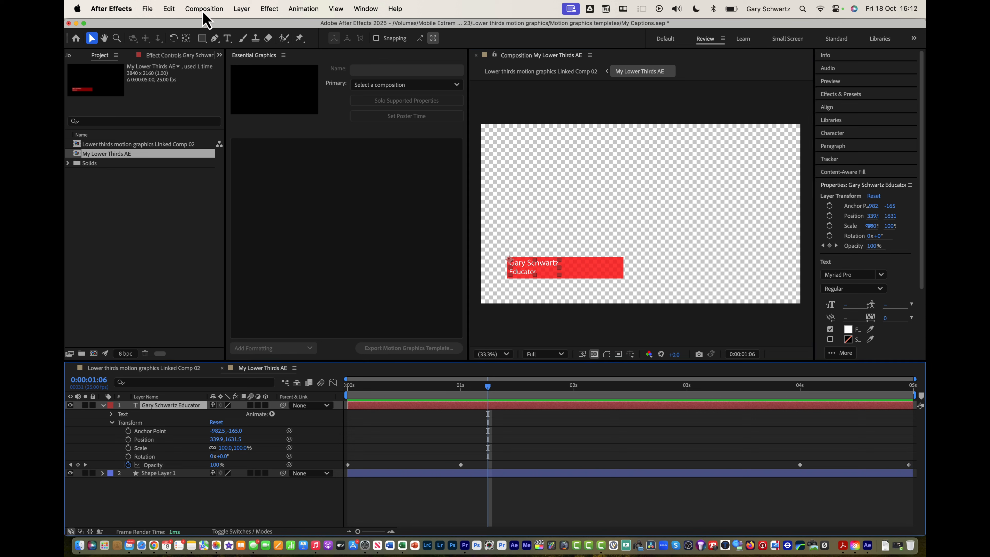
left_click(169, 9)
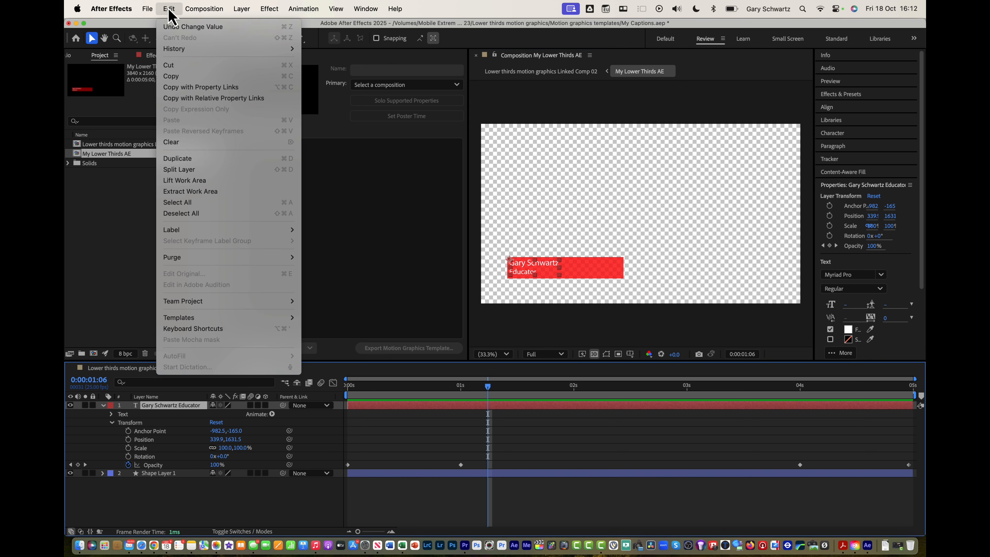
left_click(177, 160)
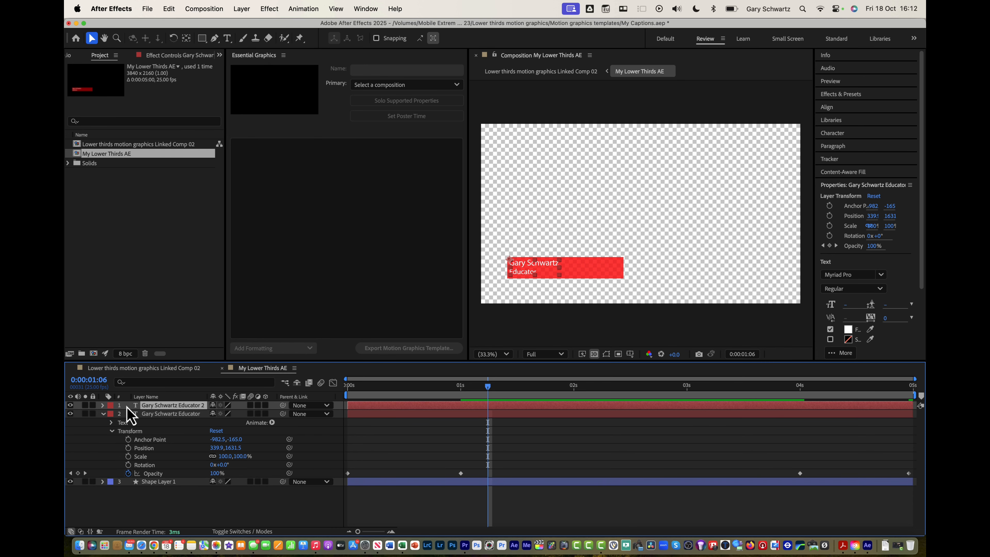
Rename the duplicated text layer "Name"
key("super+t")
right_click(178, 410)
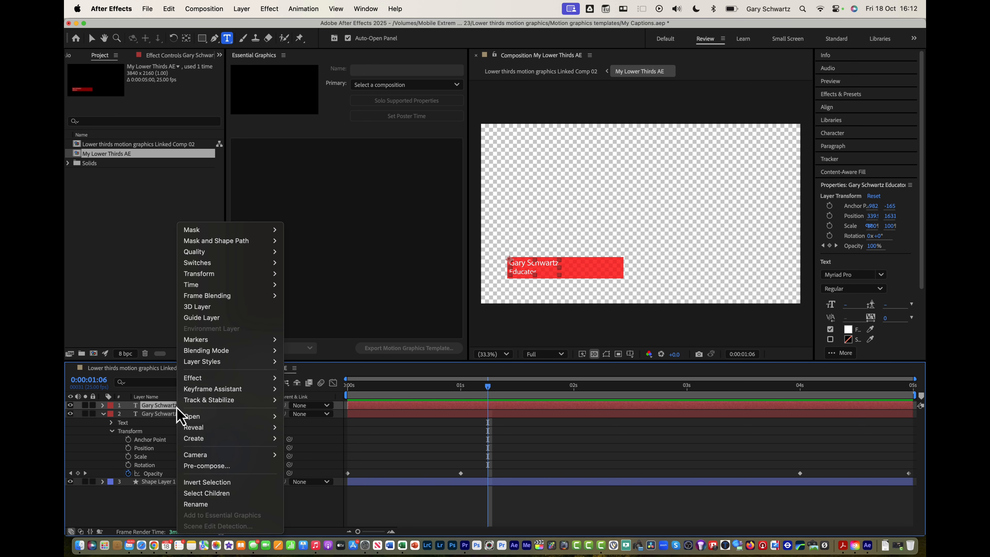
left_click(197, 505)
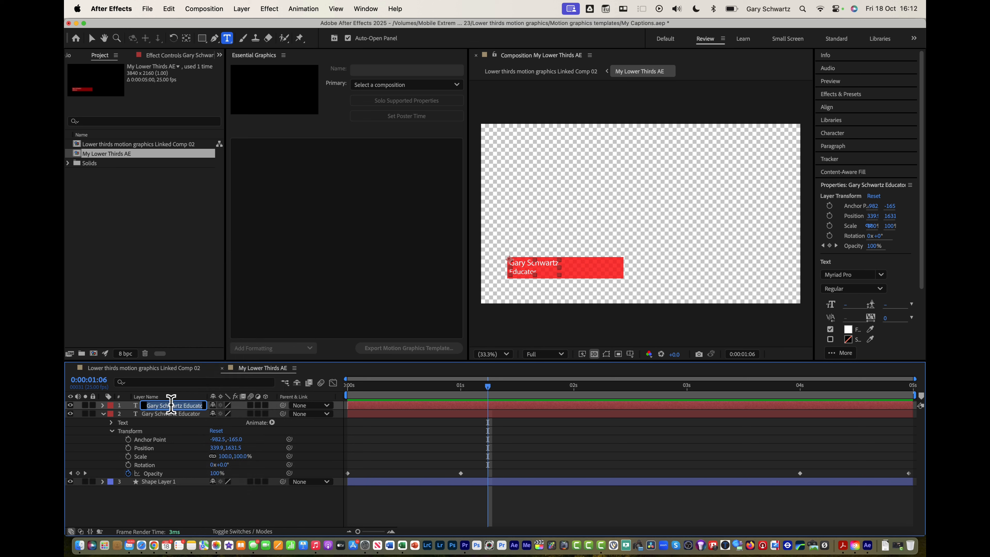
type("Name")
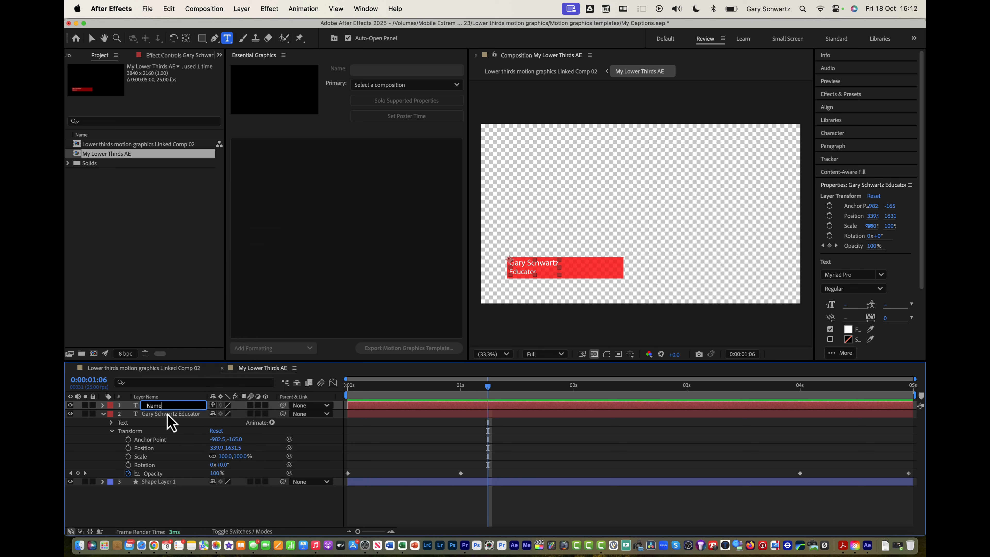
Rename the original text layer below the Name layer as "Tiitle"
left_click(172, 414)
right_click(170, 415)
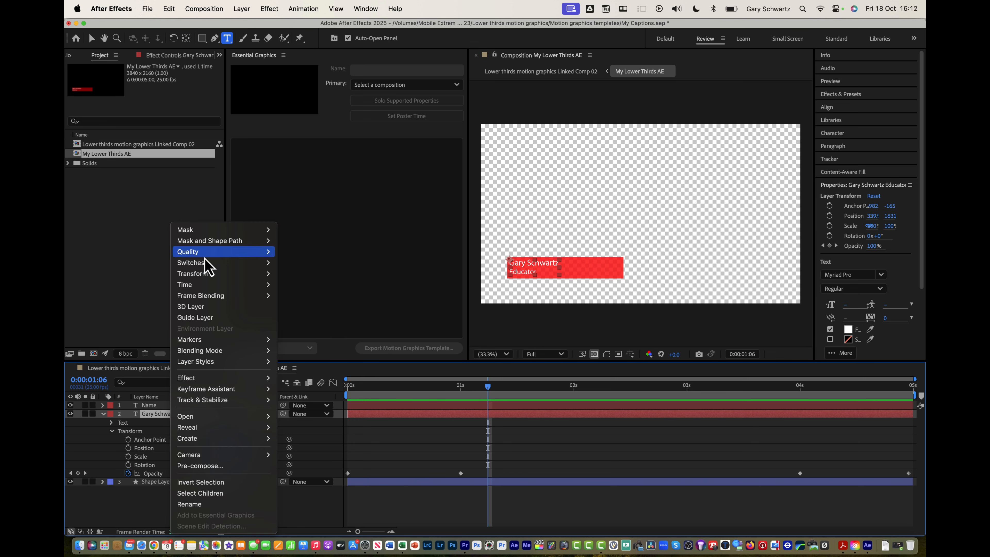
mouse_move(193, 354)
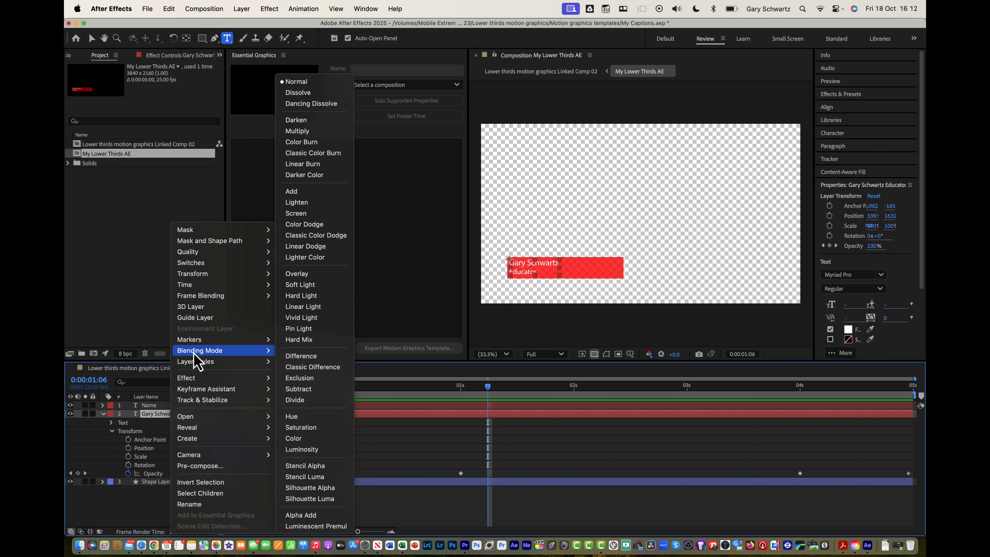
left_click(201, 505)
type("Tiitle")
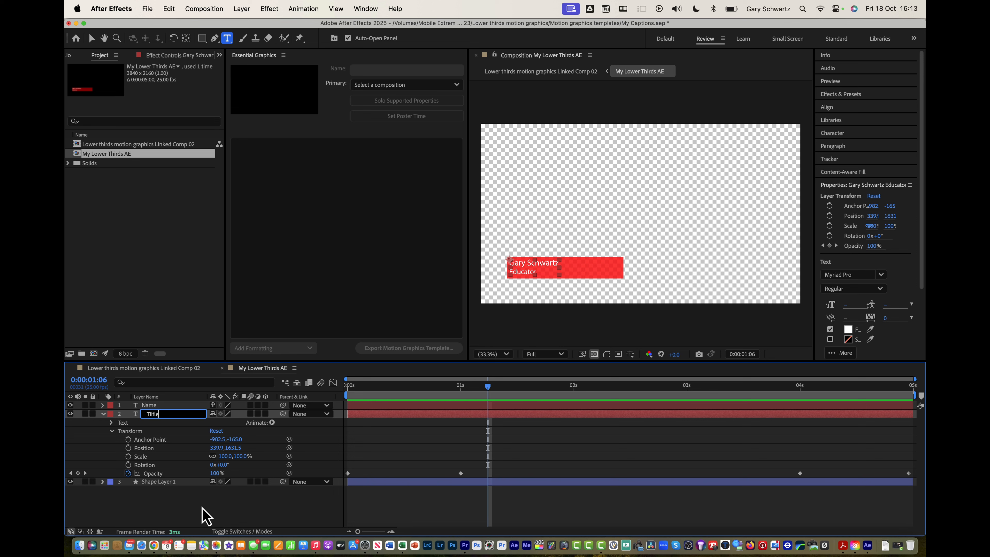
Replace all the text in the Name layer with the placeholder "Name"
left_click(148, 406)
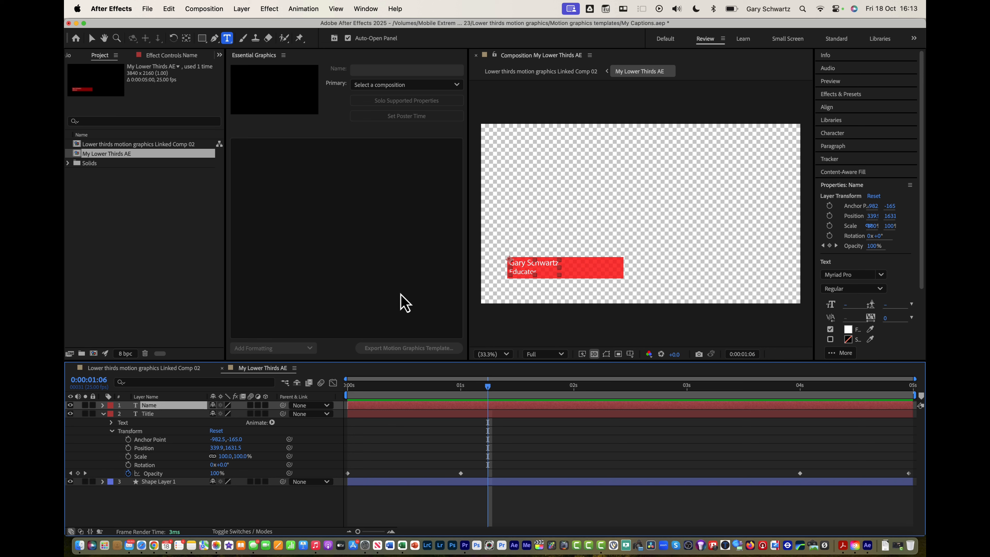
left_click_drag(556, 265, 488, 277)
type("Nam")
key("BackSpace")
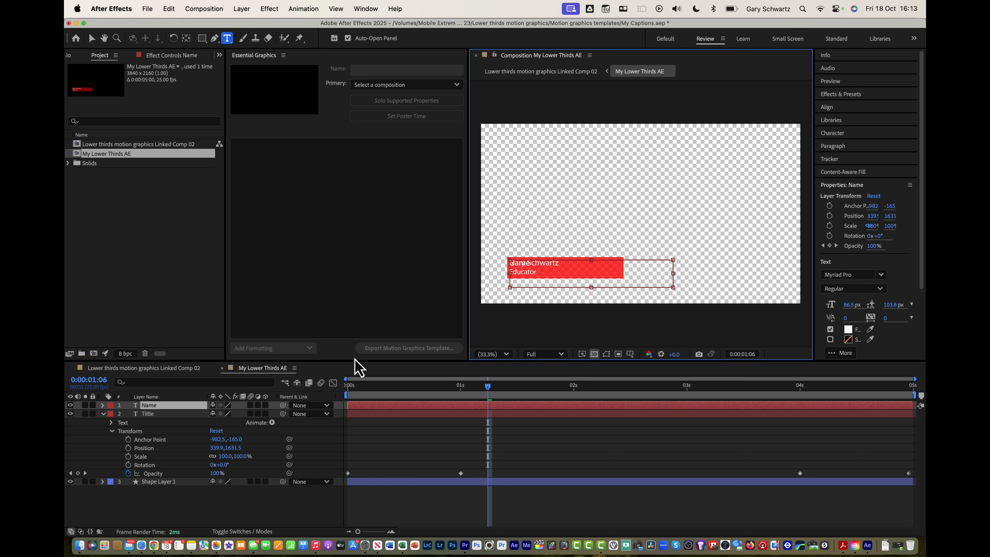
Correct the misspelled name of the second text layer to "Title"
left_click(171, 415)
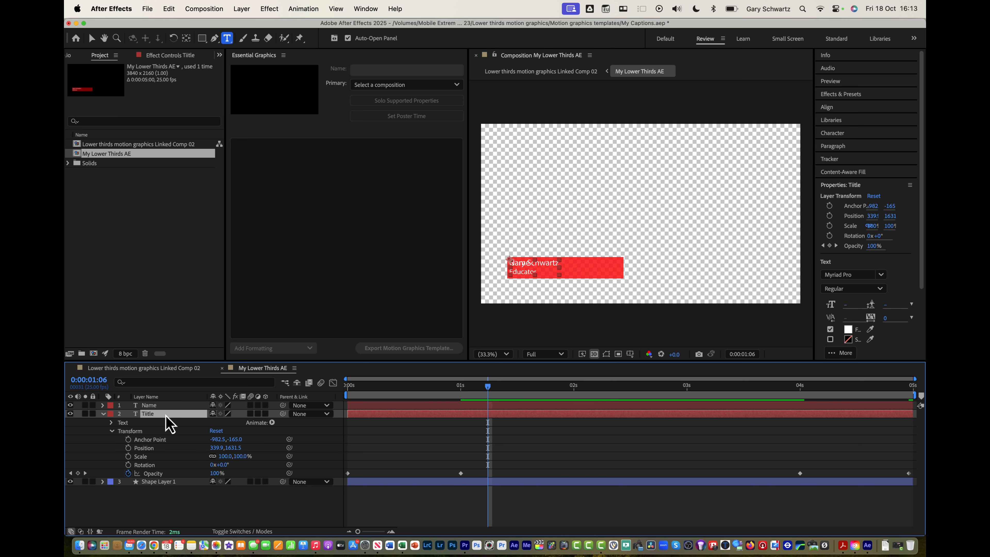
right_click(165, 416)
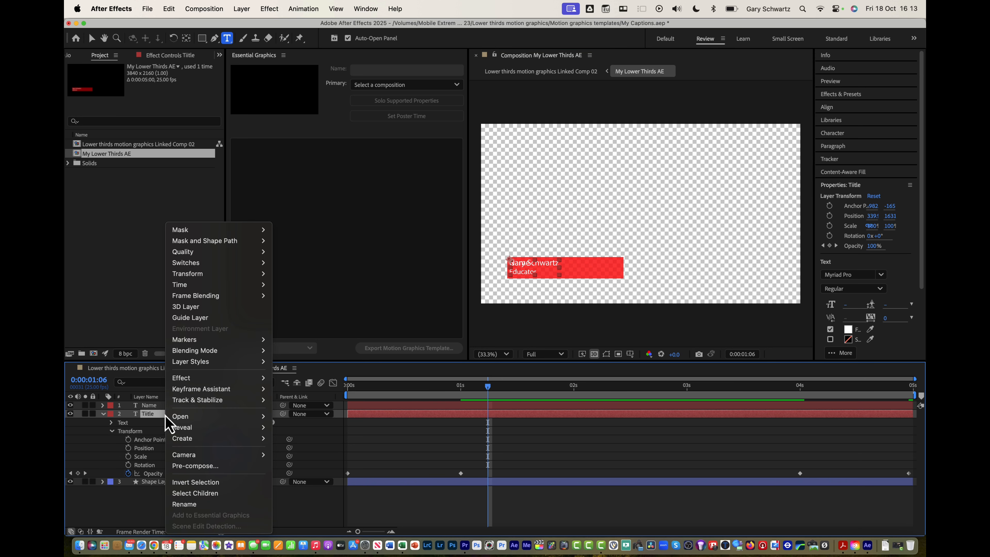
left_click(193, 505)
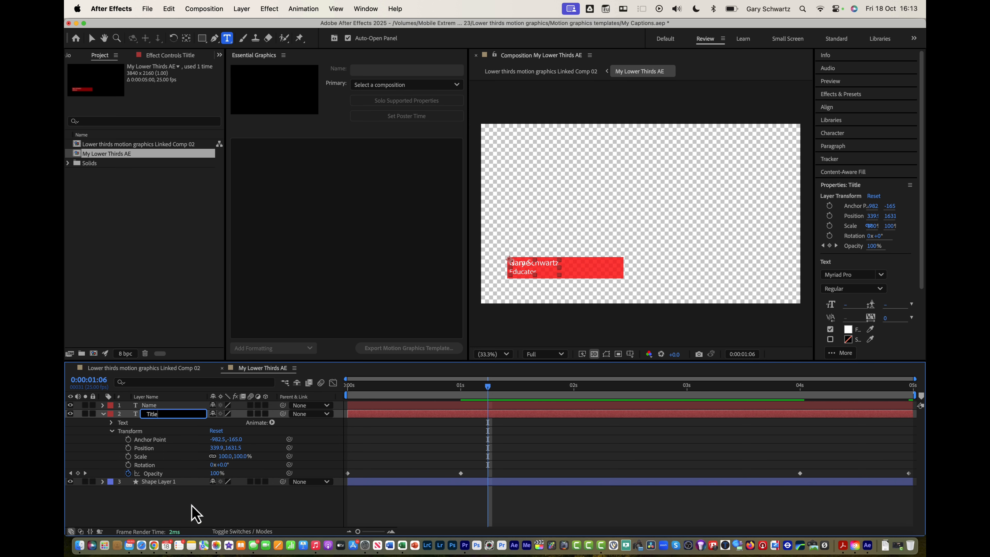
key("Return")
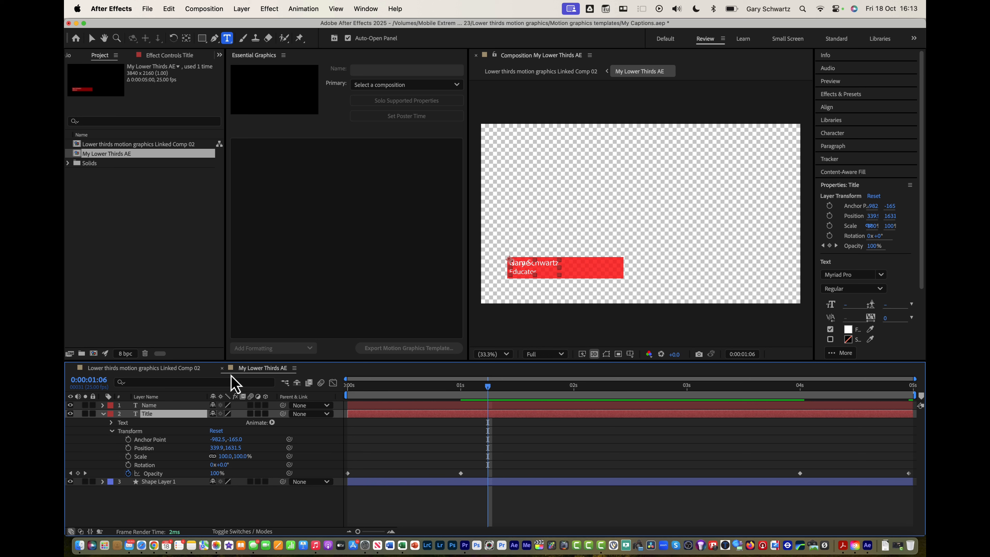
Replace all the text in the Title layer with the placeholder "Title"
left_click(559, 266)
left_click_drag(539, 276, 498, 258)
type("Name")
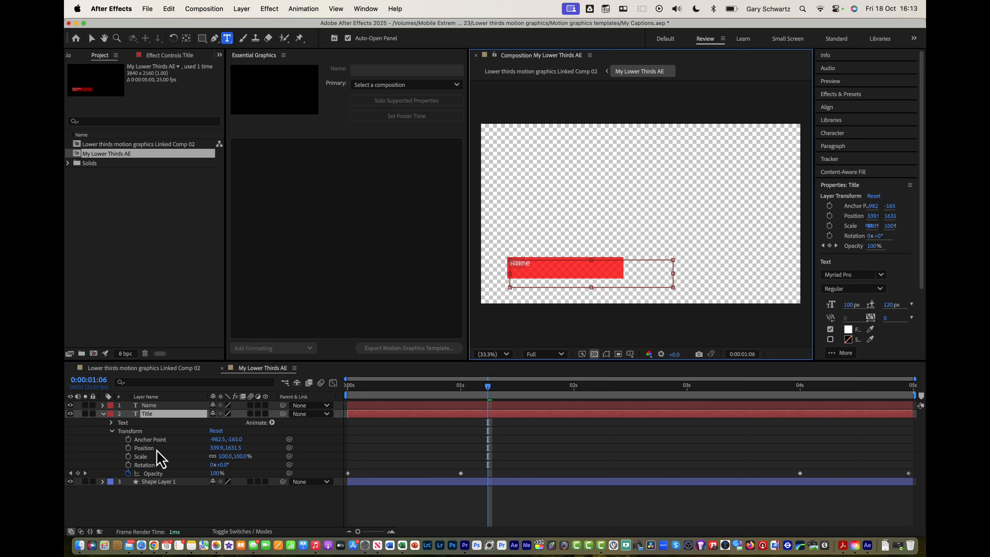
Lower the Title text beneath the name to a vertical Position of 1742.5 and set its font size to 90 px
left_click_drag(235, 448, 281, 456)
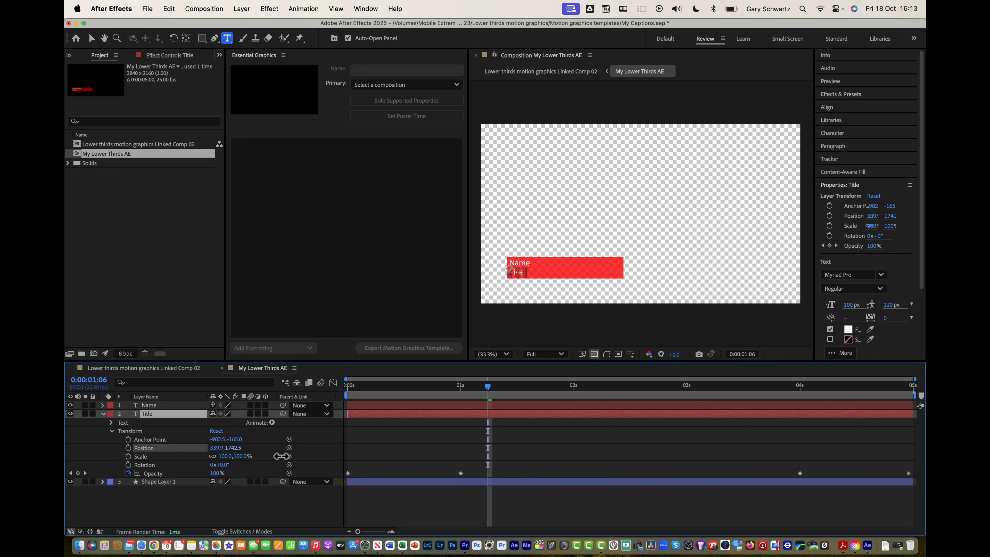
key("Return")
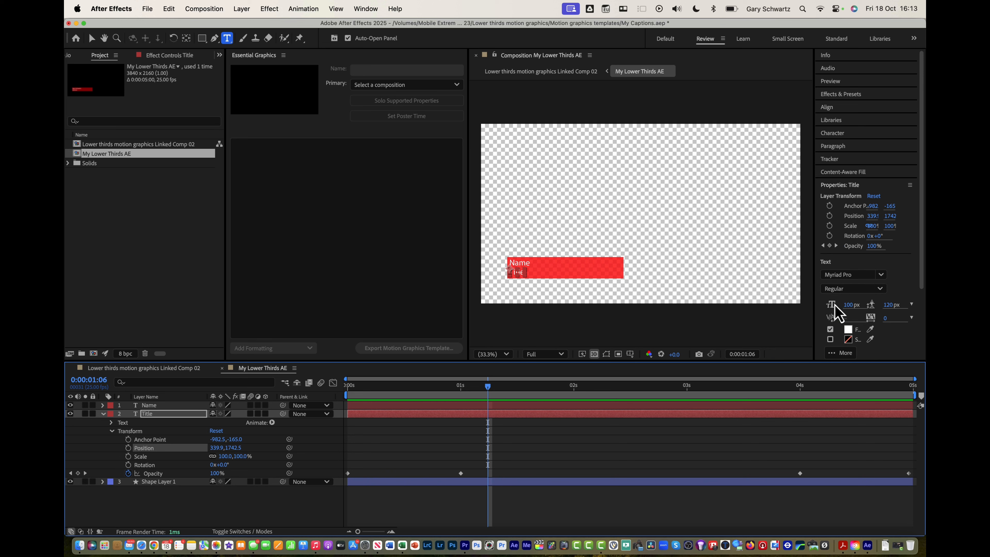
left_click_drag(850, 312, 842, 305)
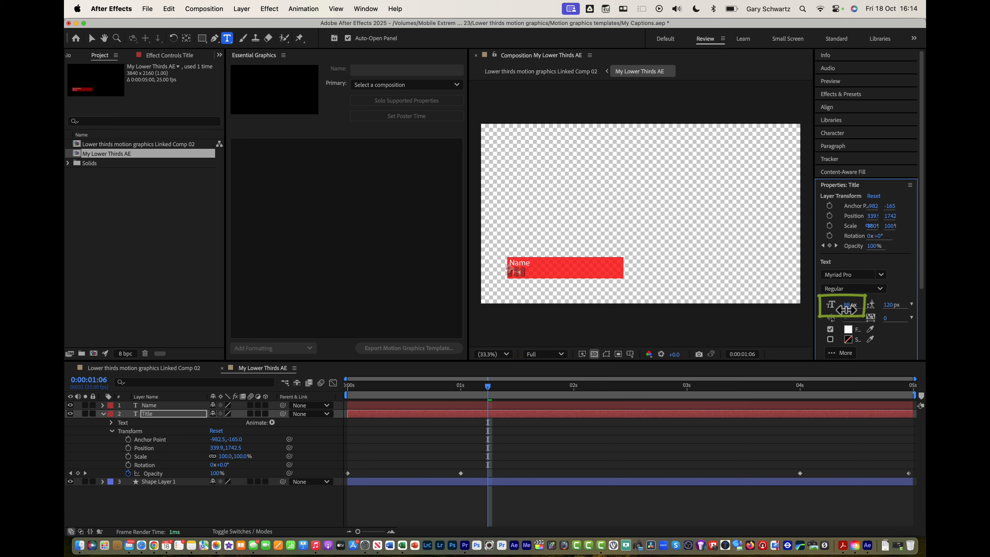
left_click_drag(846, 309, 848, 309)
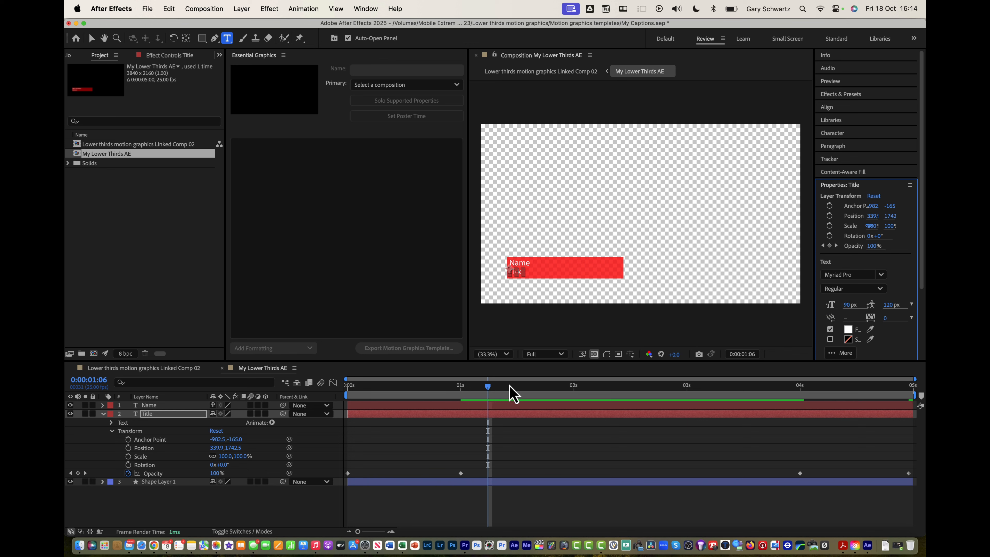
left_click(510, 443)
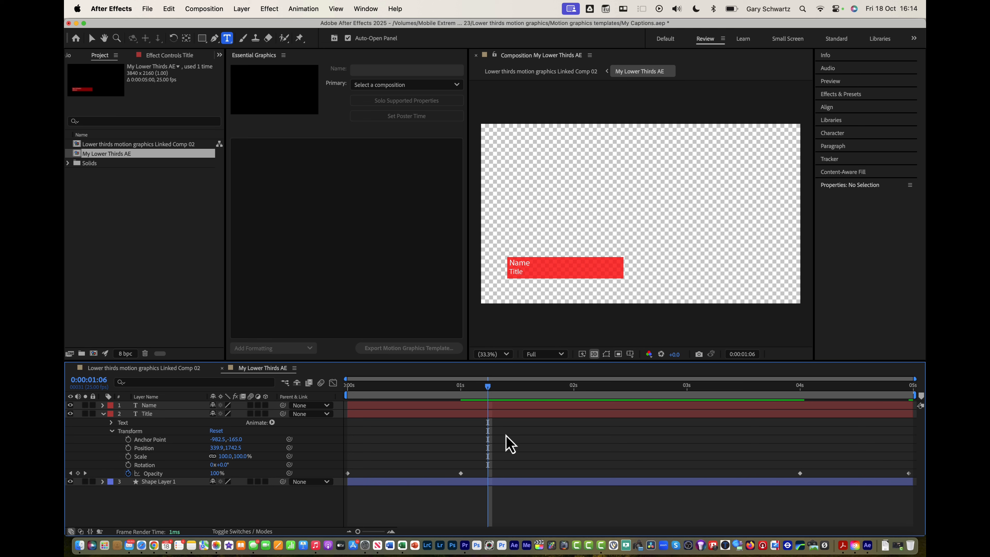
Play back the lower third from the start of the composition to check the fades of the bar and both texts
left_click_drag(488, 386, 310, 412)
key("space")
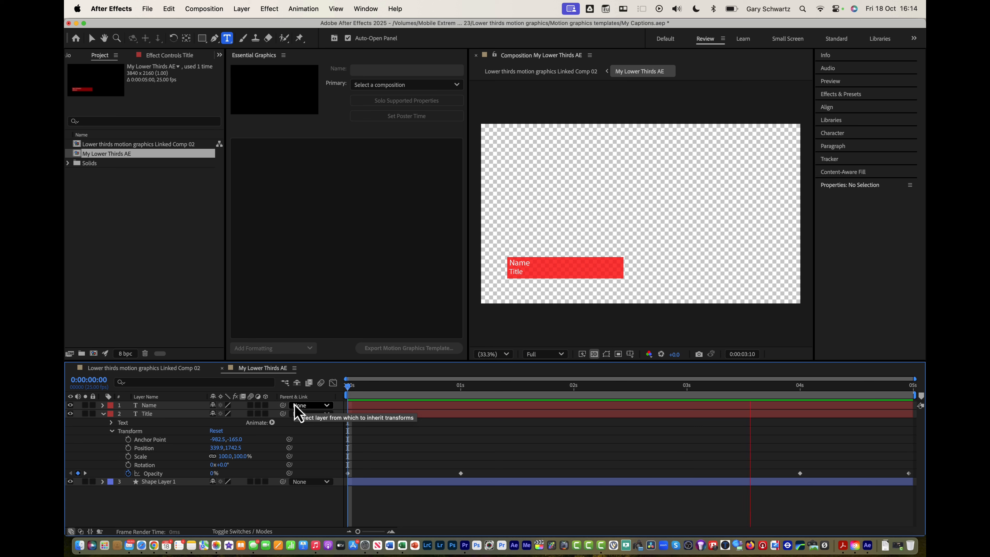
key("space")
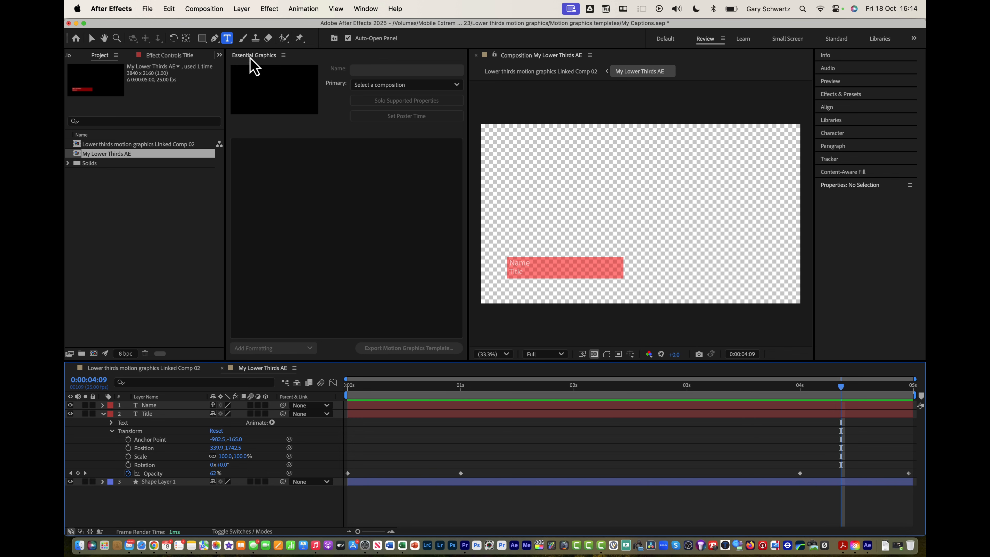
left_click(363, 9)
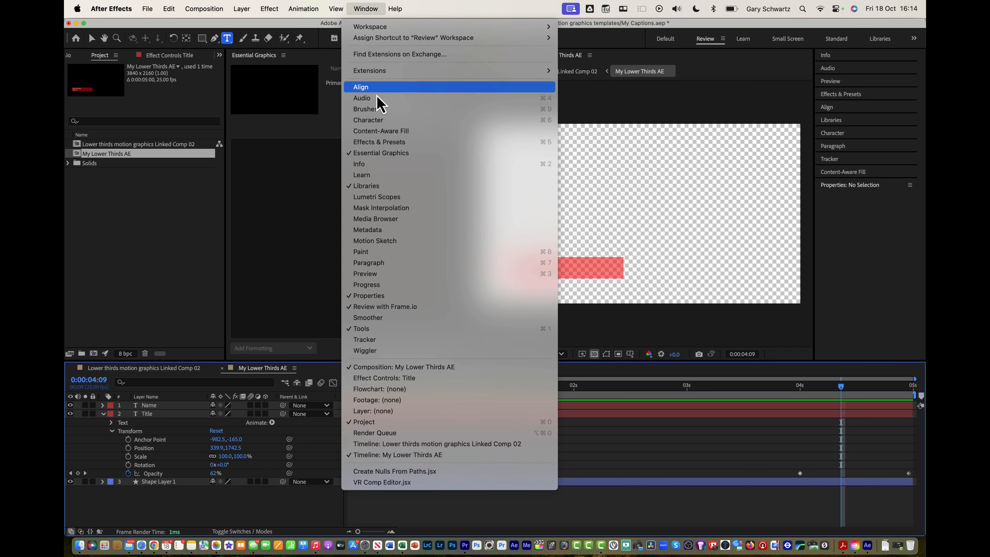
left_click(378, 153)
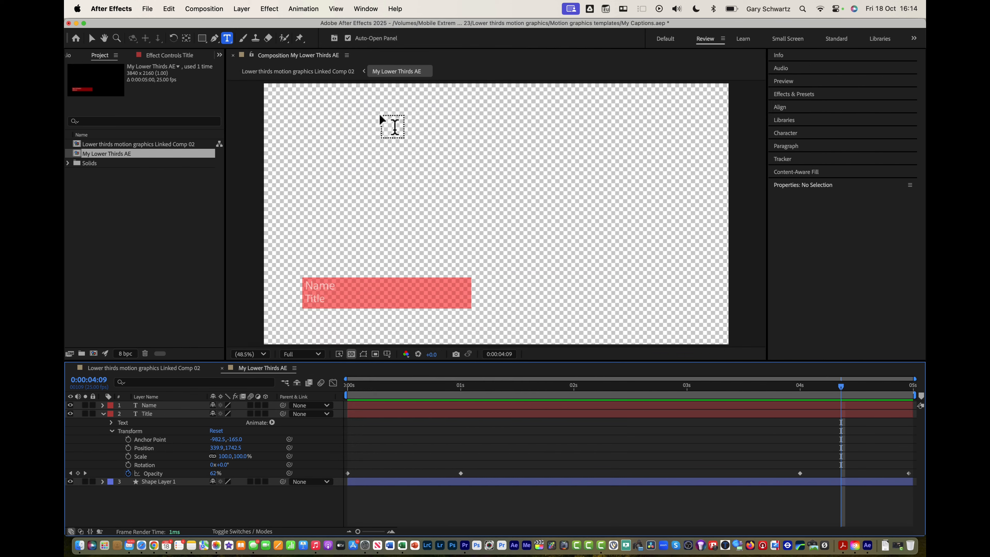
left_click(369, 9)
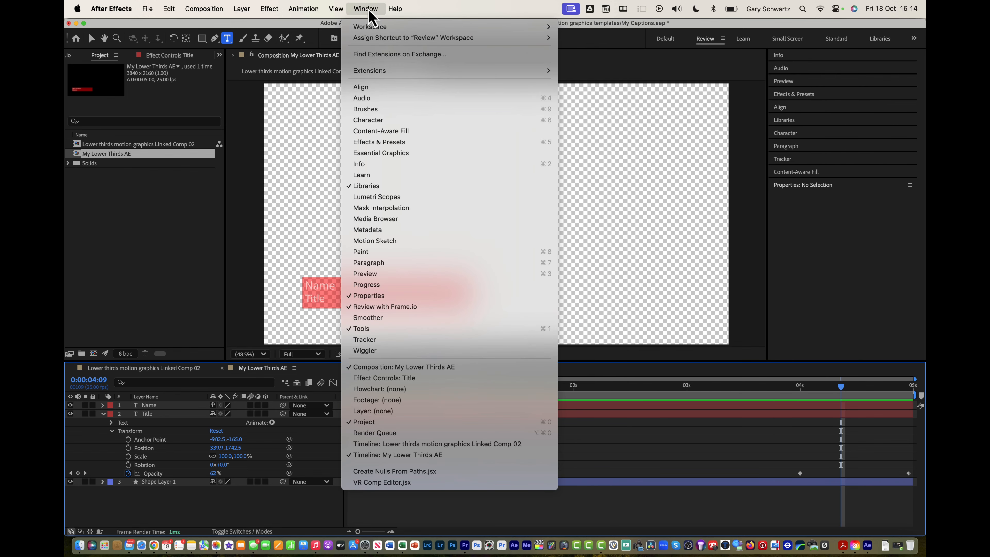
left_click(376, 153)
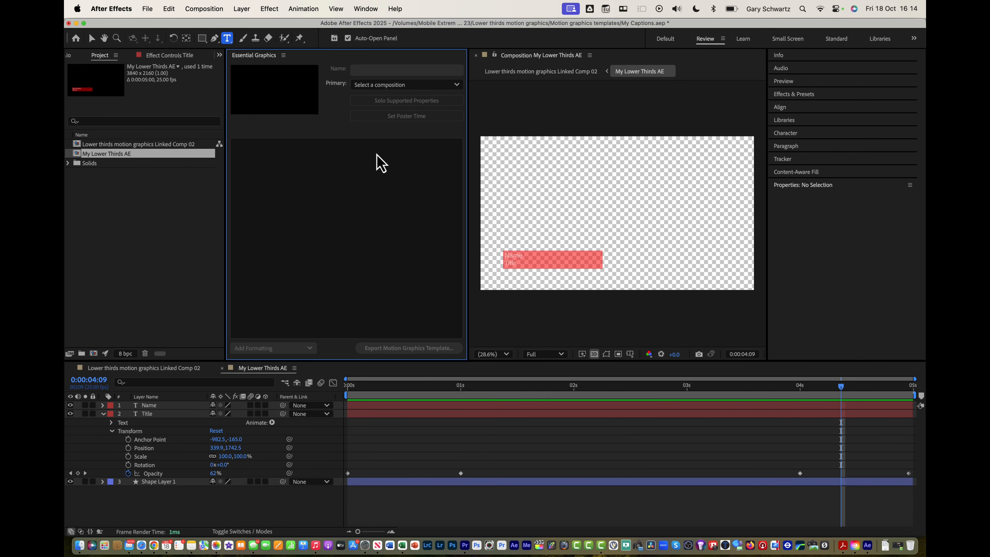
Set My Lower Thirds AE as the primary composition in Essential Graphics and name the template "My Lower Thirds made in AE"
left_click(381, 85)
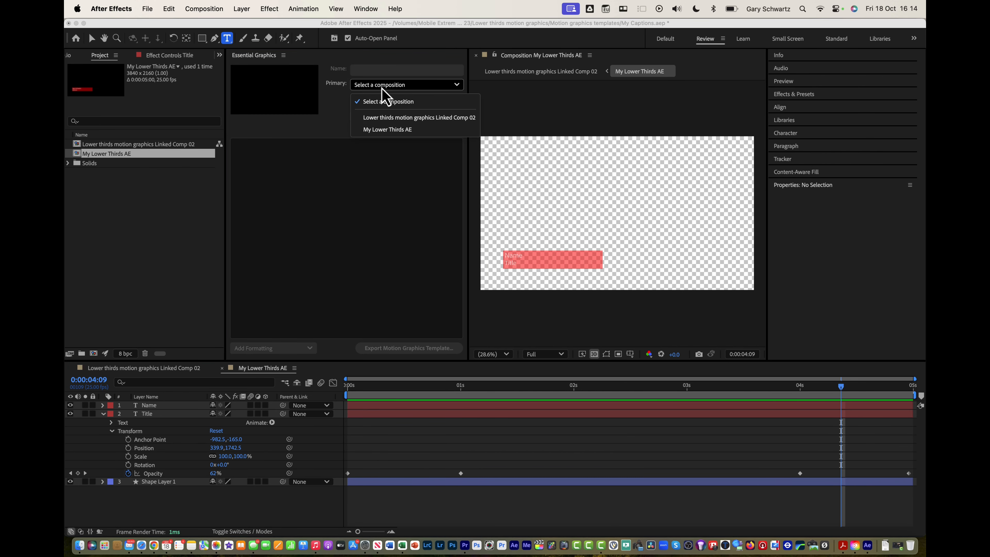
left_click(383, 130)
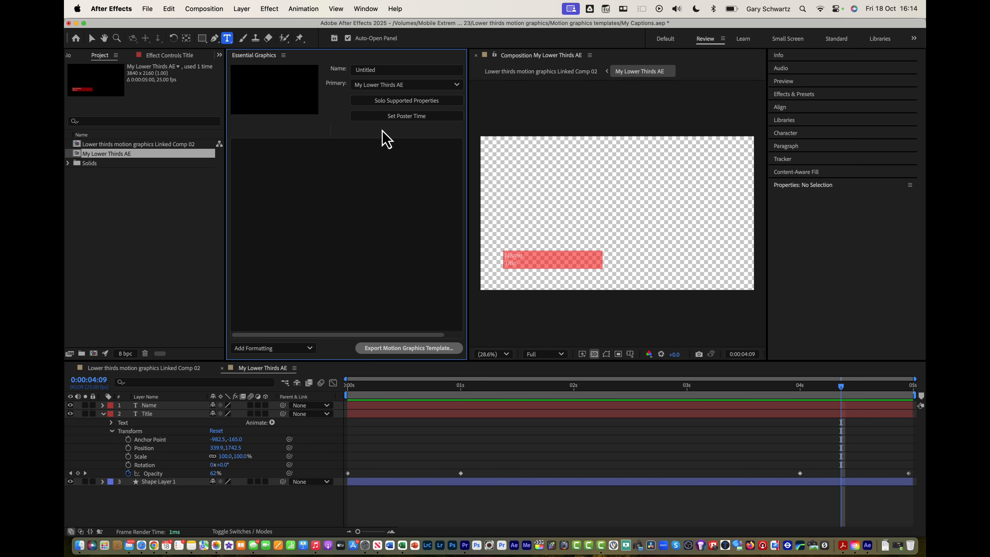
left_click(380, 70)
left_click_drag(380, 70, 331, 74)
type("My Lower Thirds made in AE")
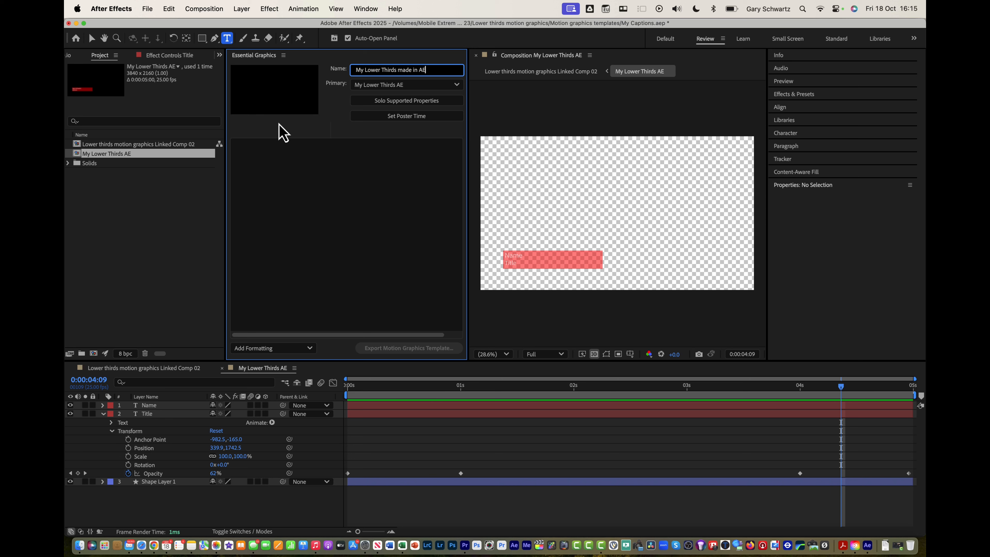
Move the current time in the My Lower Thirds AE composition to 0:00:01:04
left_click(467, 388)
left_click(480, 387)
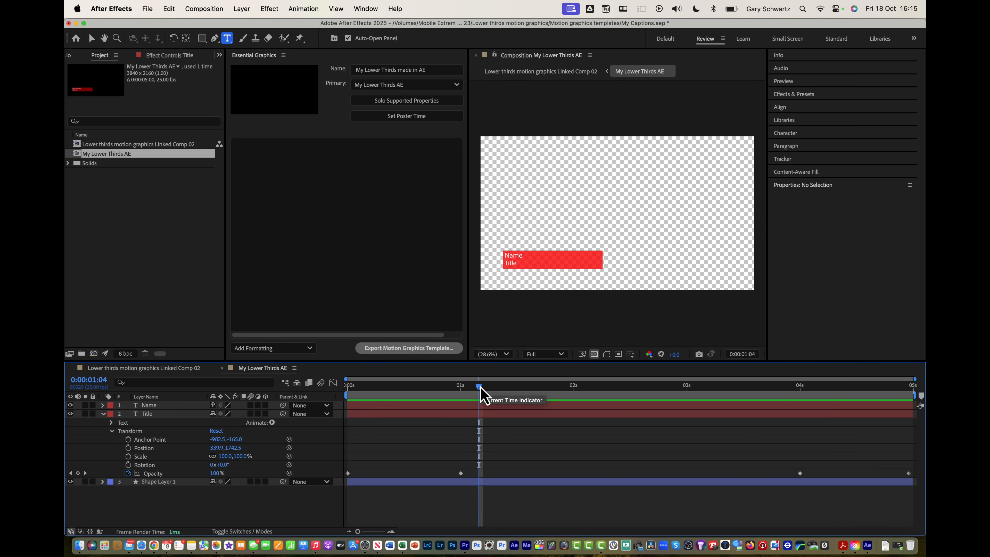